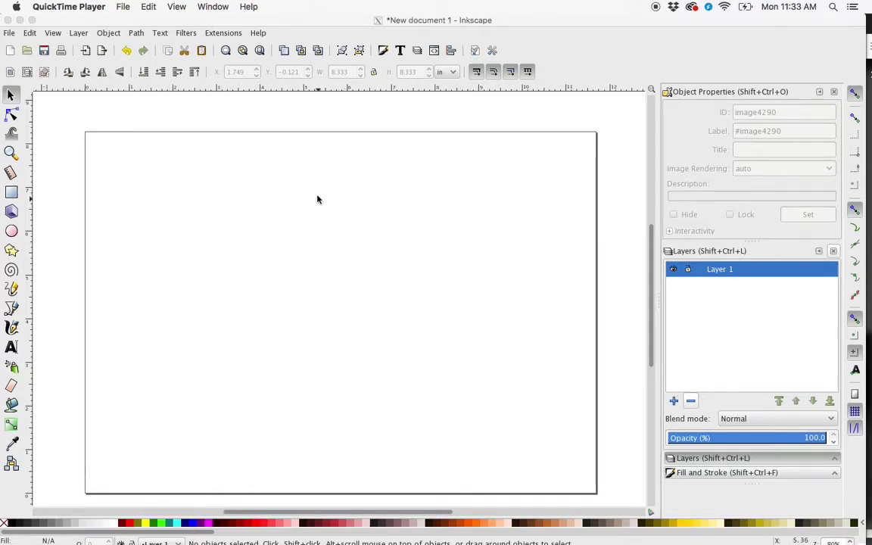
# Paste the copied apple photo into the document, centre it on the page, and select it
pyautogui.click(213, 105)
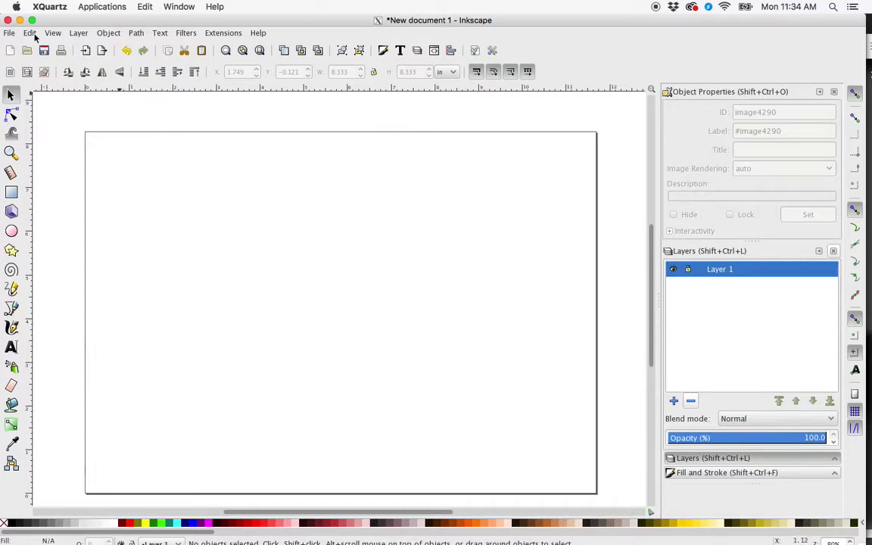
pyautogui.click(9, 33)
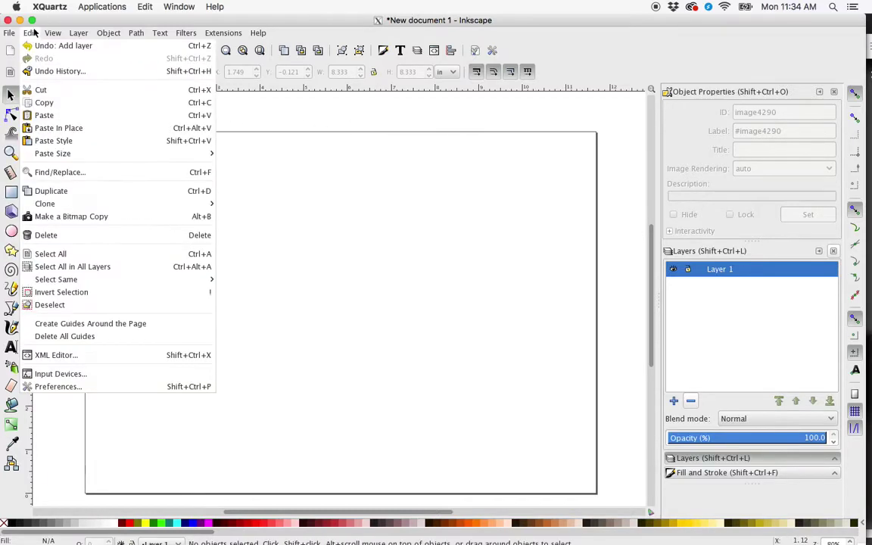
pyautogui.click(49, 117)
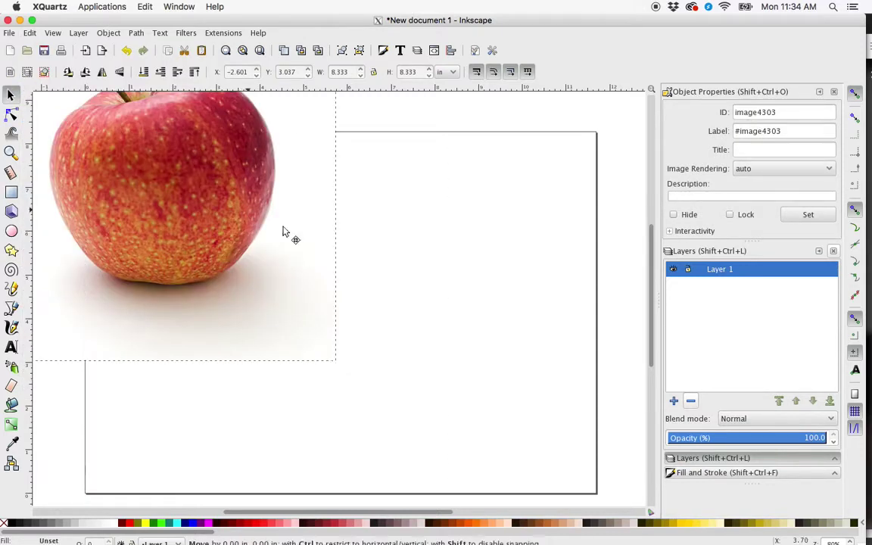
pyautogui.moveTo(286, 232); pyautogui.dragTo(440, 349)
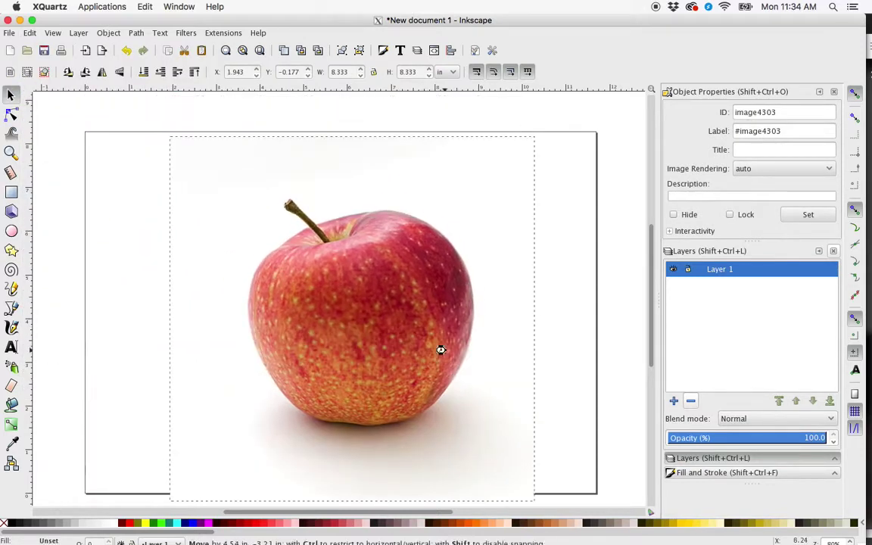
pyautogui.click(572, 321)
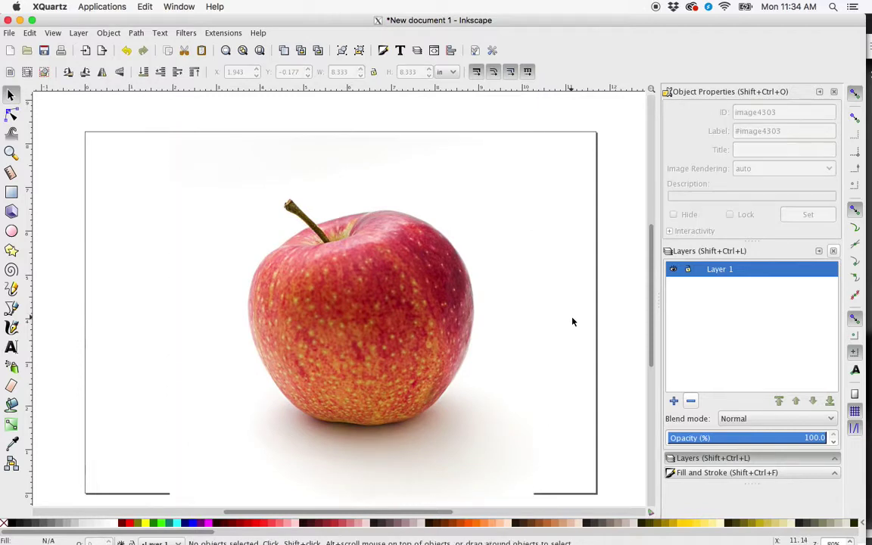
pyautogui.click(468, 303)
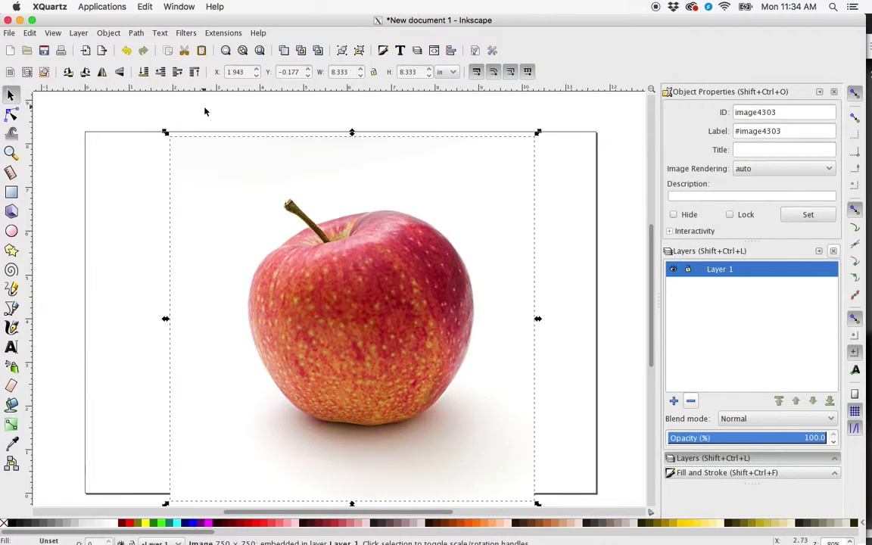
# Trace the apple photo with Trace Bitmap, using a brightness cutoff threshold of 0.830
pyautogui.click(141, 34)
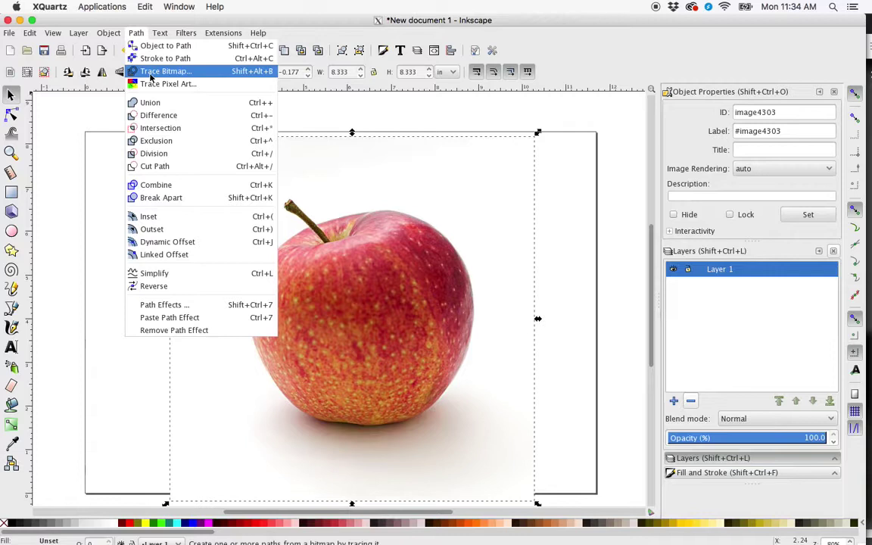
pyautogui.click(155, 71)
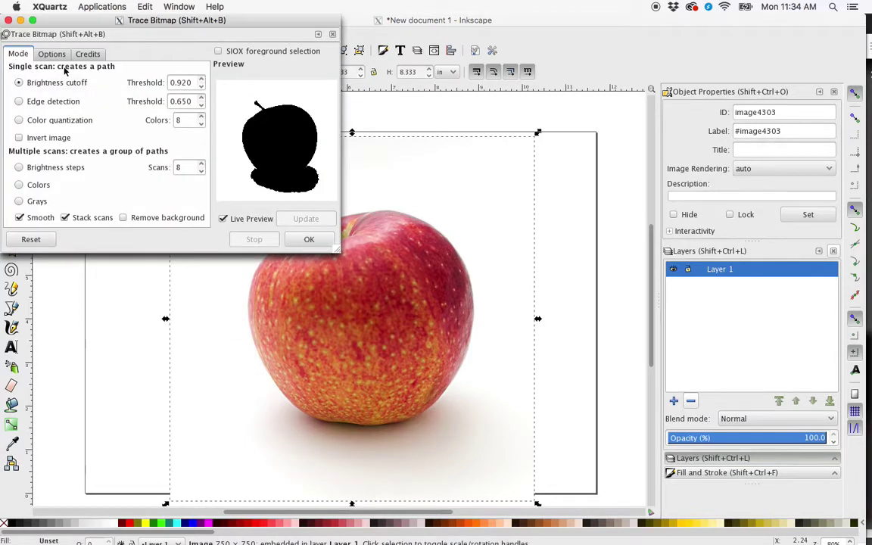
pyautogui.click(202, 86)
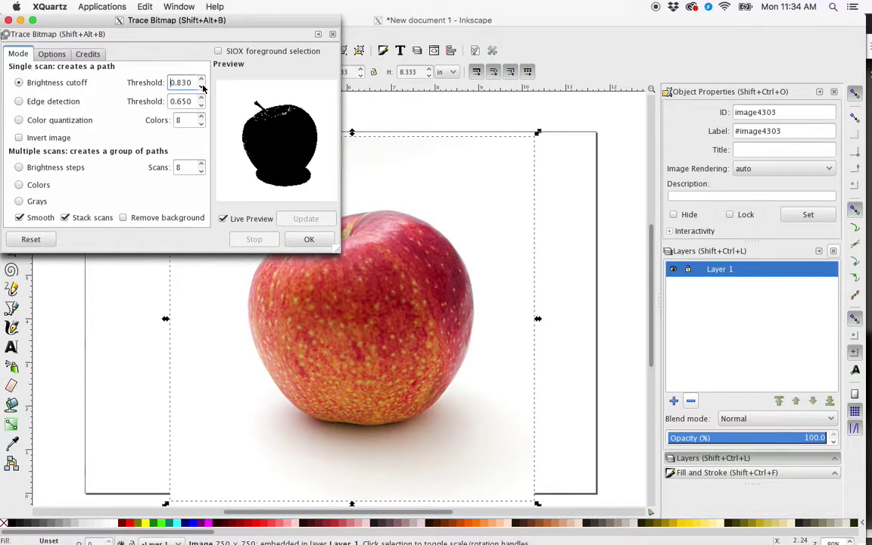
pyautogui.click(201, 87)
pyautogui.click(202, 87)
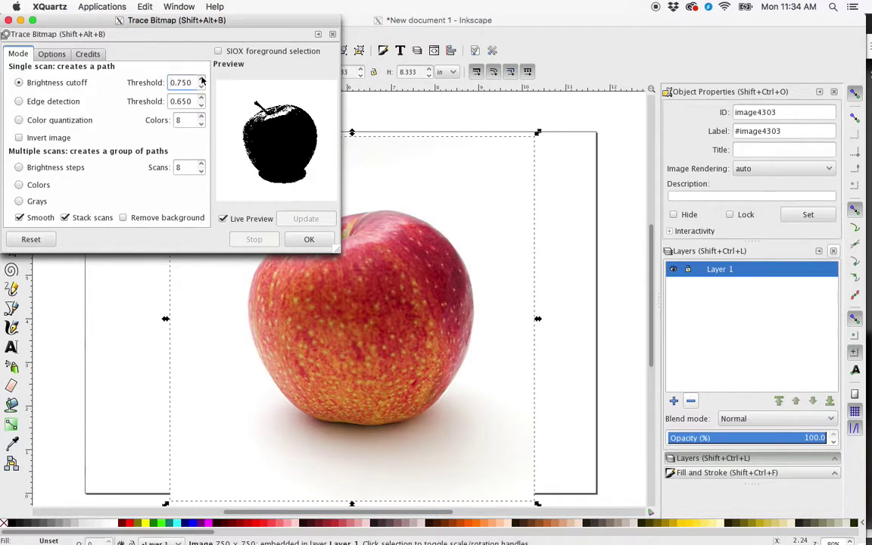
pyautogui.click(201, 79)
pyautogui.click(201, 79)
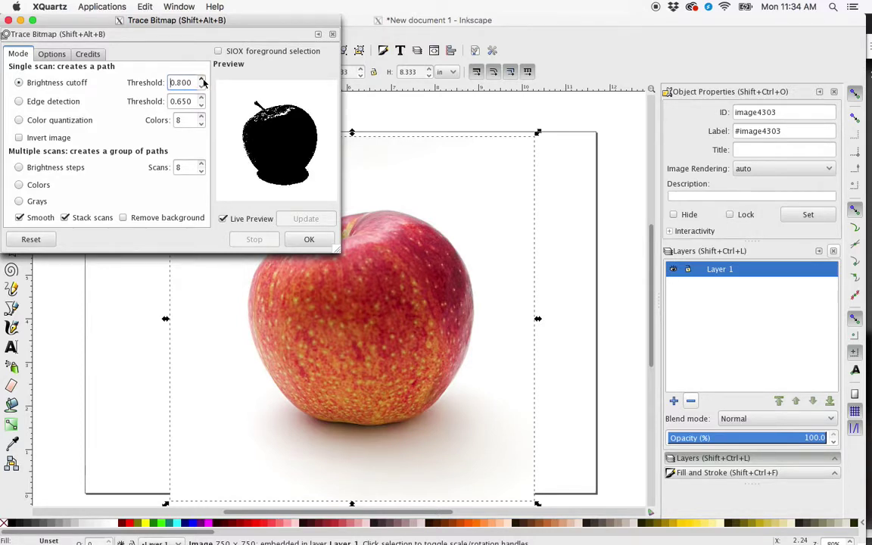
pyautogui.click(201, 79)
pyautogui.click(201, 80)
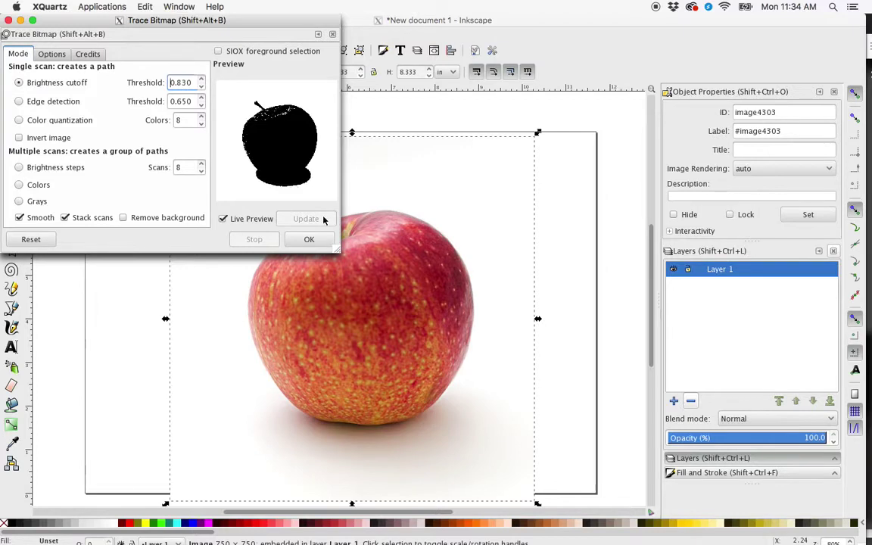
pyautogui.click(309, 240)
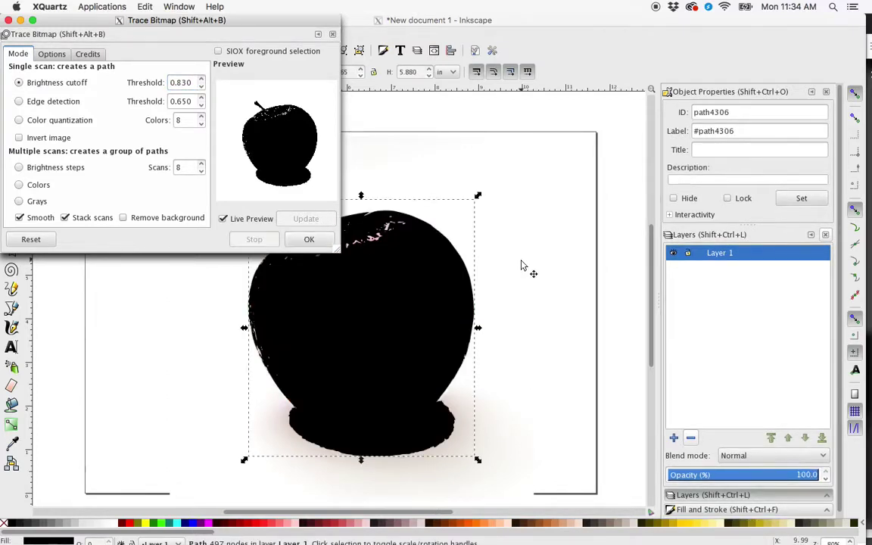
# Close Trace Bitmap and try moving the silhouette, undoing so it stays over the photo
pyautogui.click(7, 20)
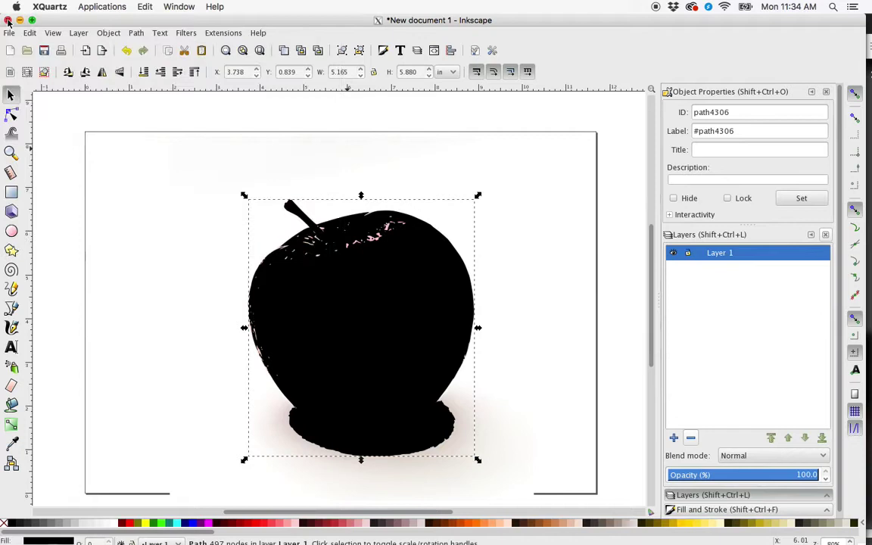
pyautogui.moveTo(351, 275); pyautogui.dragTo(500, 275)
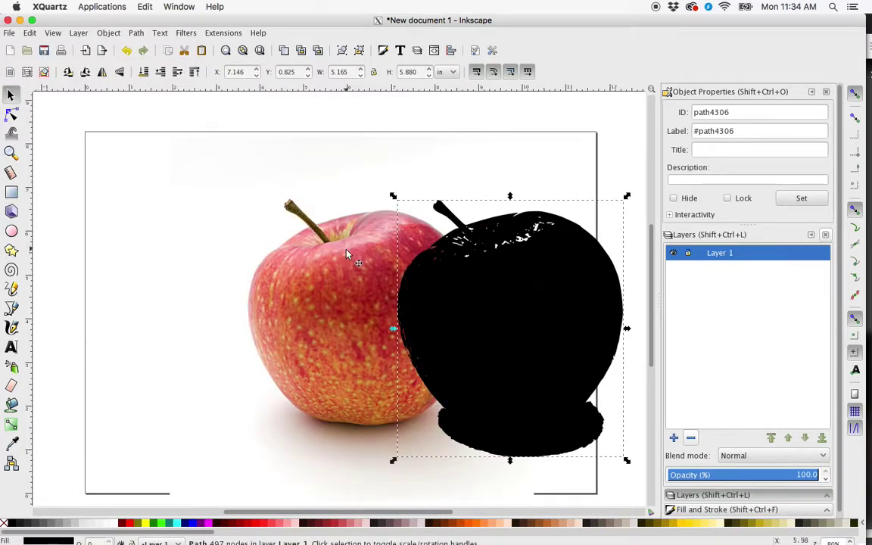
pyautogui.hotkey('ctrl', 'z')
pyautogui.scroll(-6, 414, 325)
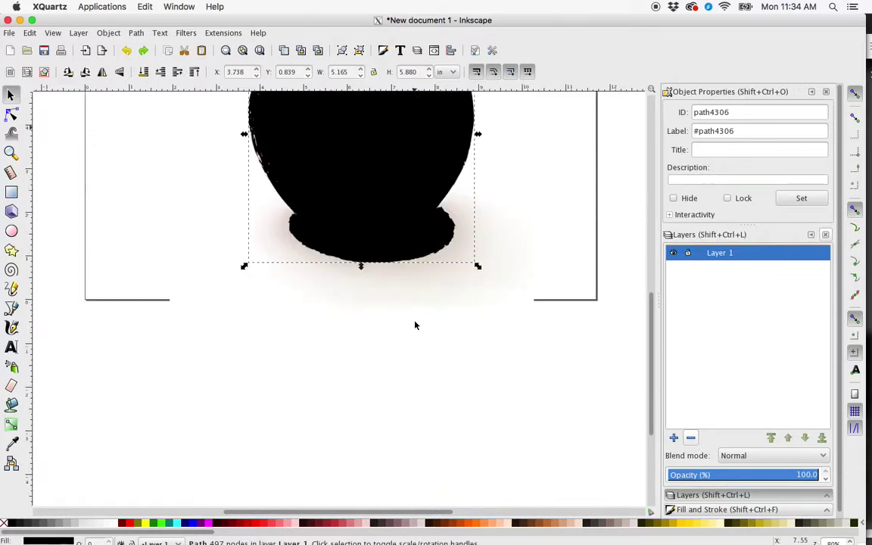
pyautogui.scroll(6, 415, 326)
pyautogui.scroll(-1, 415, 325)
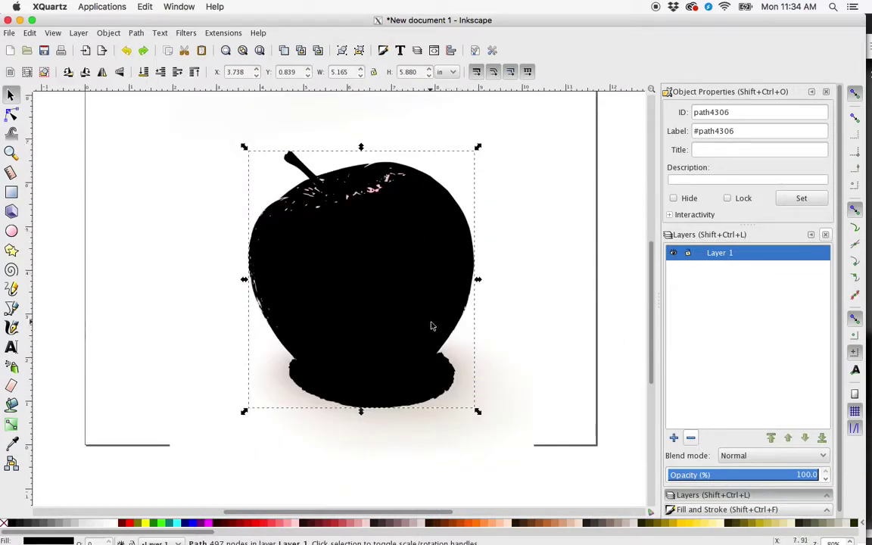
# Simplify the traced silhouette path to far fewer nodes with Path > Simplify
pyautogui.click(12, 114)
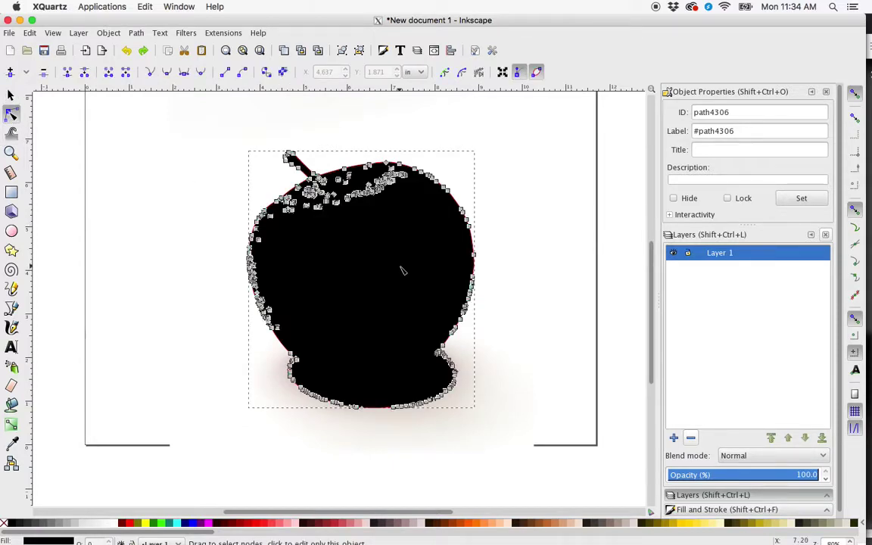
pyautogui.click(135, 33)
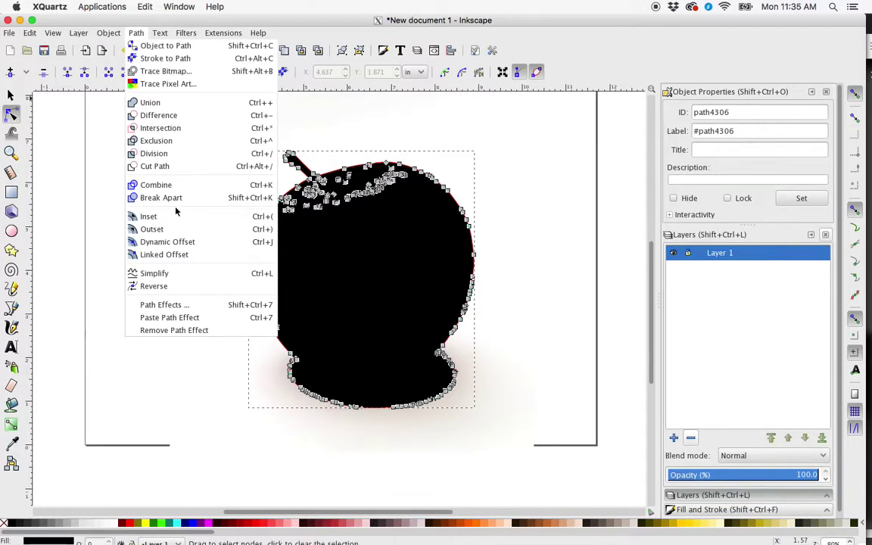
pyautogui.click(176, 273)
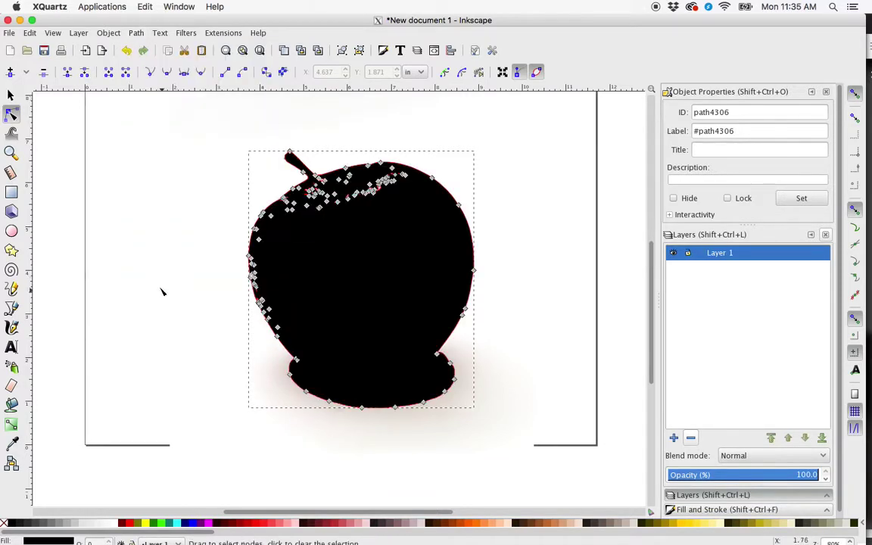
pyautogui.click(156, 287)
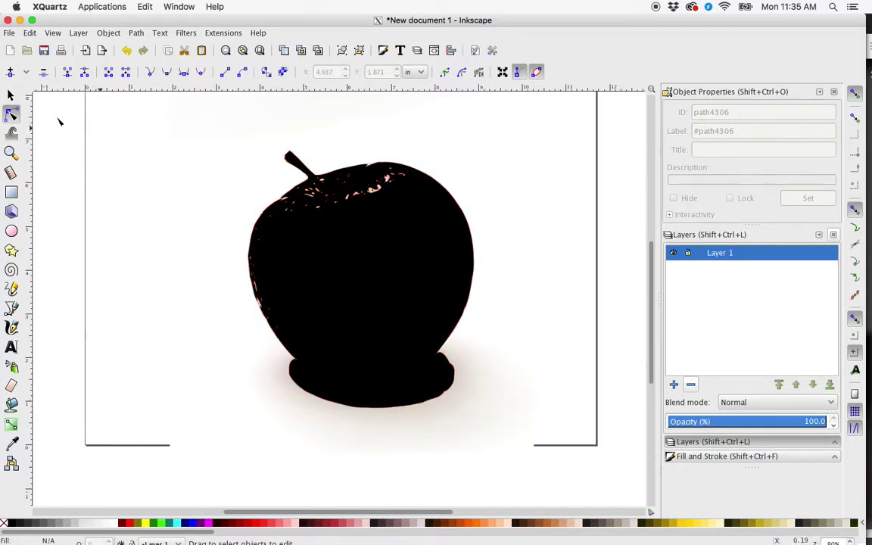
# Select the silhouette with the Node tool and delete a group of nodes at its base
pyautogui.click(10, 95)
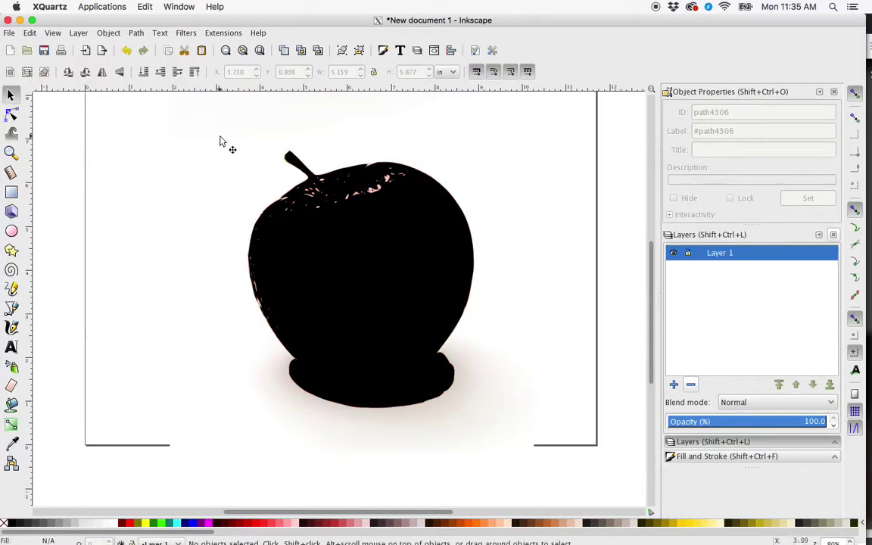
pyautogui.click(12, 113)
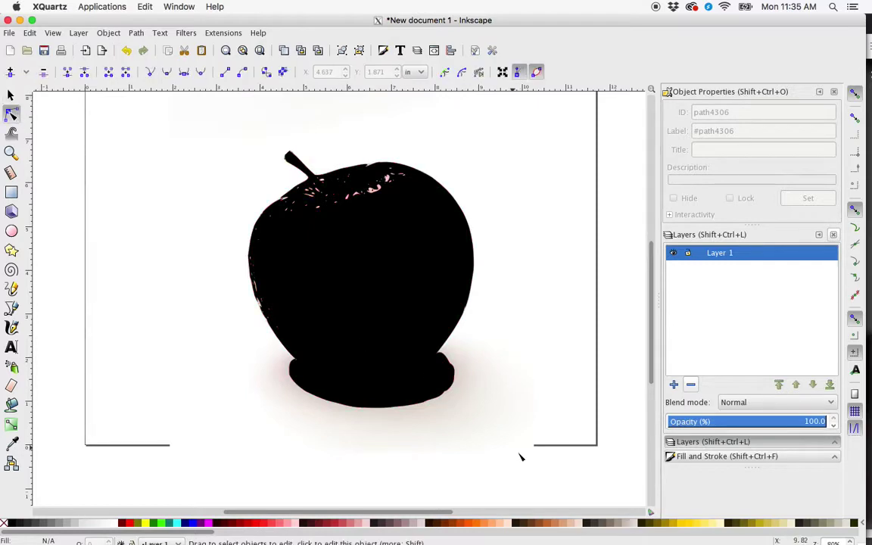
pyautogui.moveTo(523, 455); pyautogui.dragTo(405, 368)
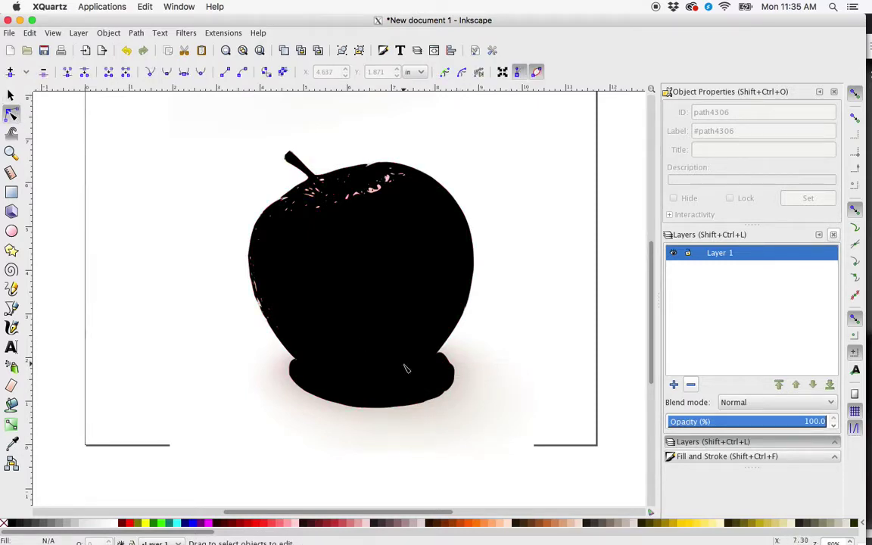
pyautogui.click(405, 369)
pyautogui.moveTo(457, 432); pyautogui.dragTo(298, 385)
pyautogui.press('Delete')
# Delete the leftover bottom-left and bottom-right nodes and reshape the handles into a rounded base
pyautogui.click(290, 374)
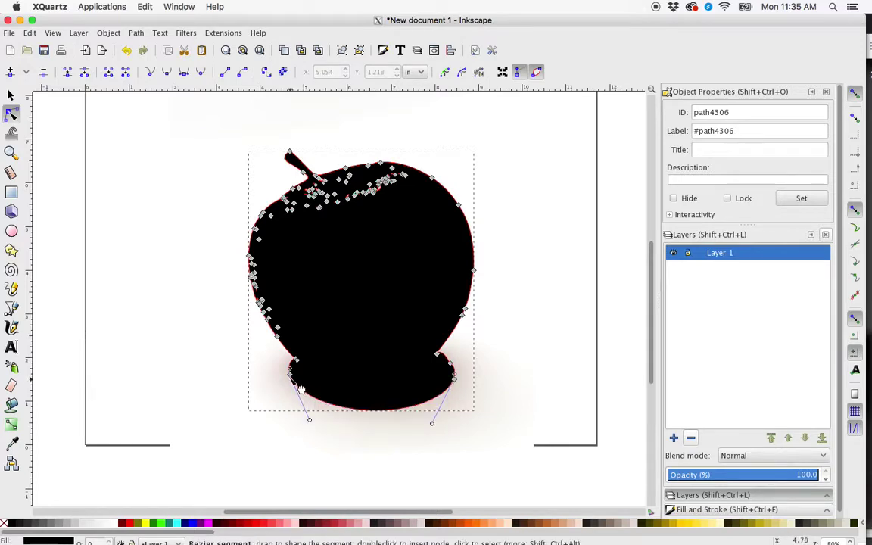
pyautogui.press('Delete')
pyautogui.moveTo(463, 390); pyautogui.dragTo(446, 361)
pyautogui.press('Delete')
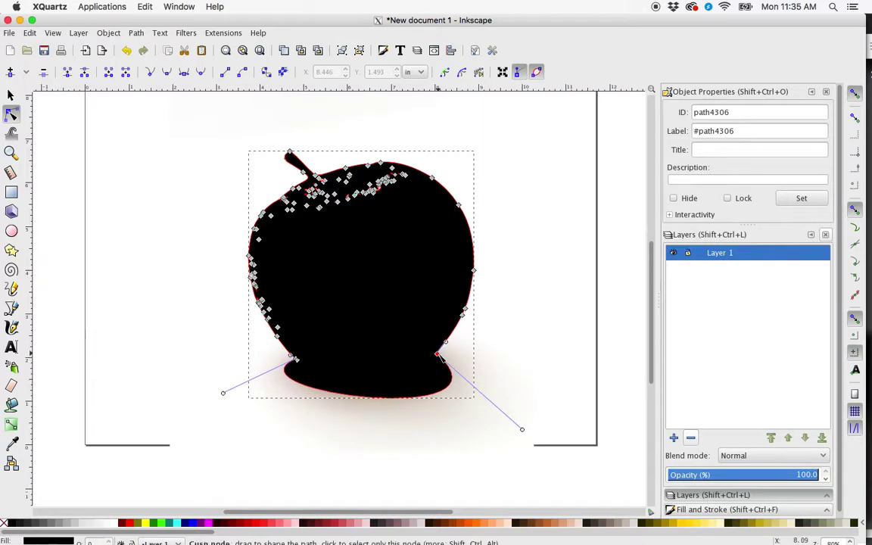
pyautogui.moveTo(521, 429); pyautogui.dragTo(412, 383)
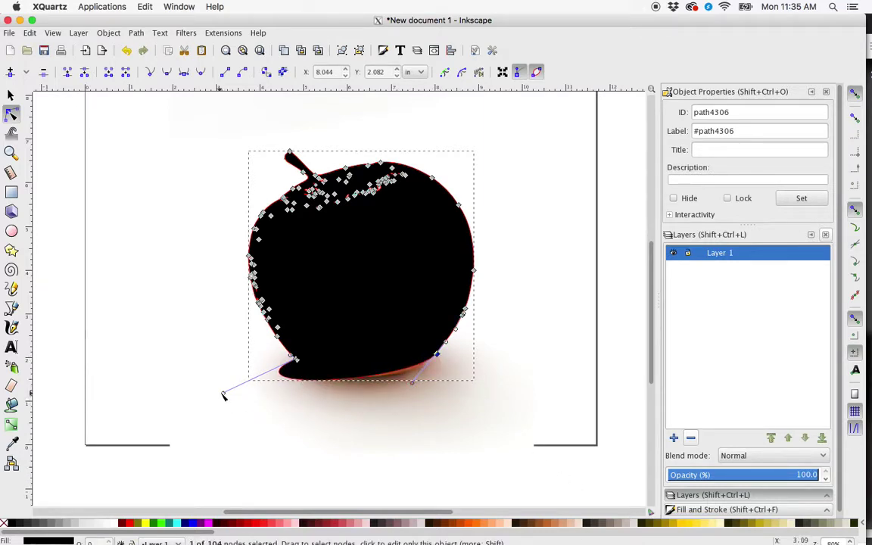
pyautogui.moveTo(222, 393); pyautogui.dragTo(348, 388)
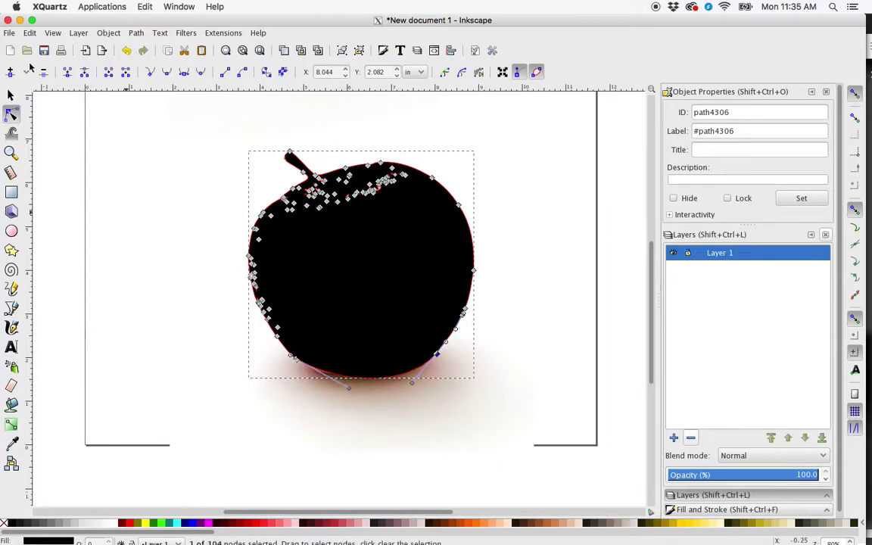
pyautogui.click(11, 96)
# Delete the apple photo first, then the black silhouette path
pyautogui.click(82, 183)
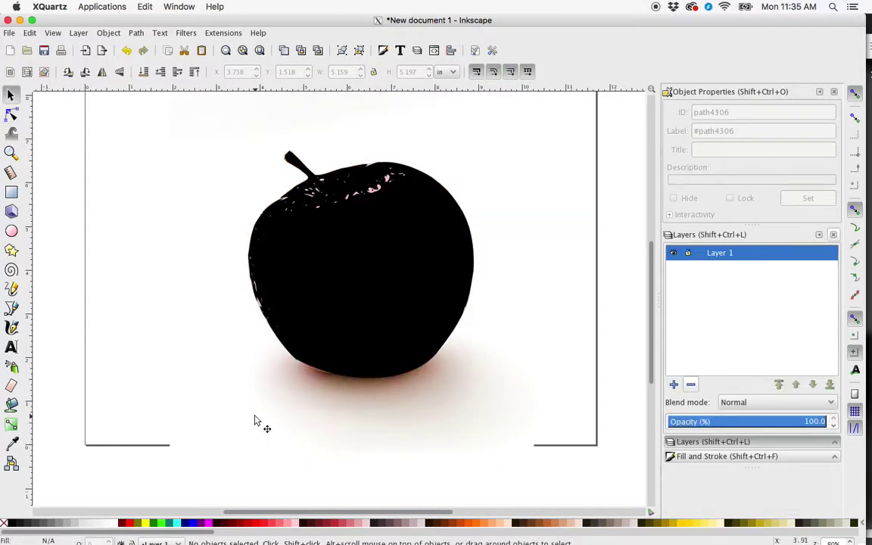
pyautogui.click(256, 421)
pyautogui.press('Delete')
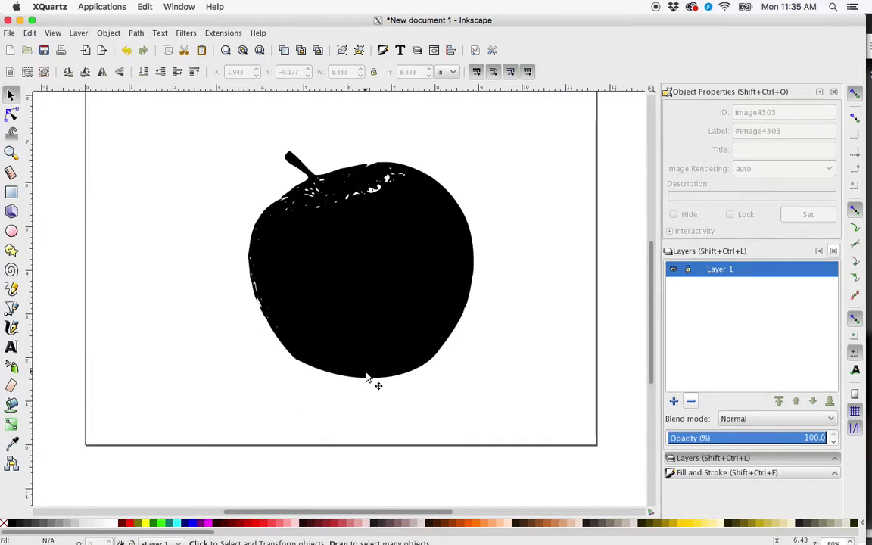
pyautogui.click(367, 326)
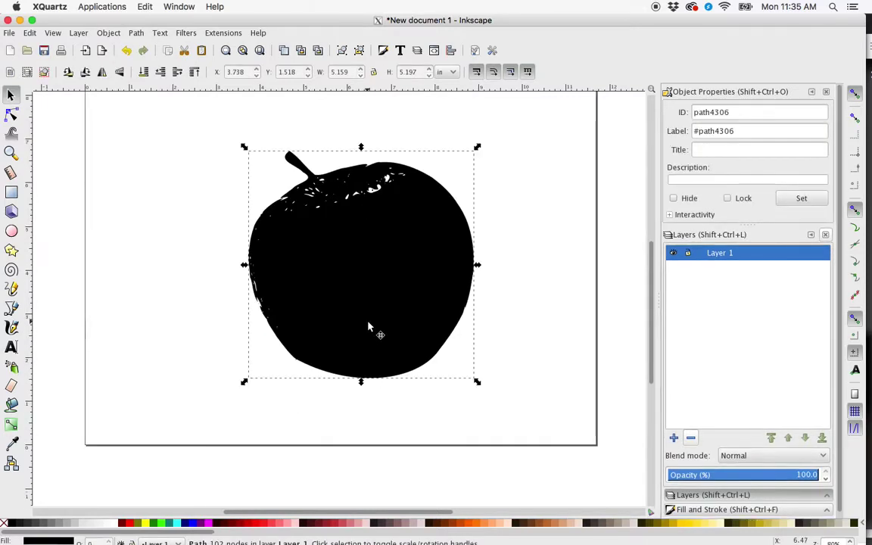
pyautogui.press('Delete')
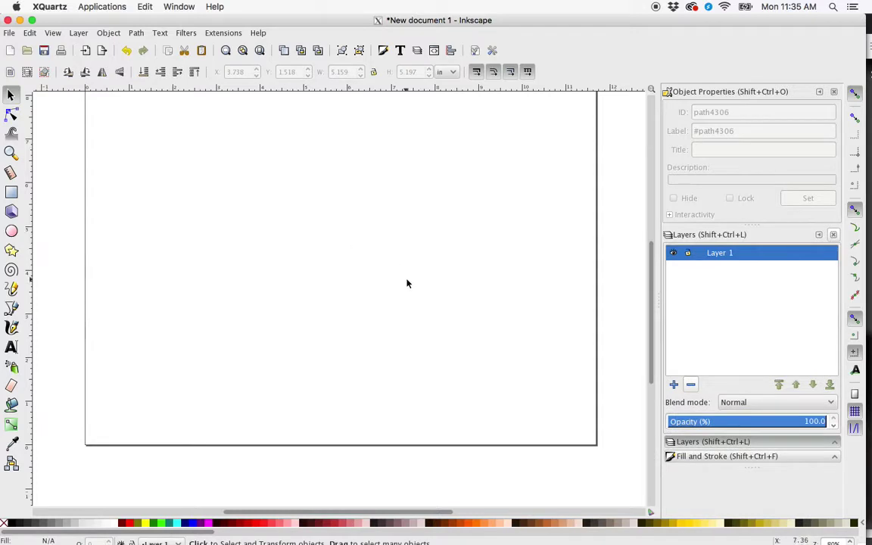
pyautogui.scroll(1, 380, 238)
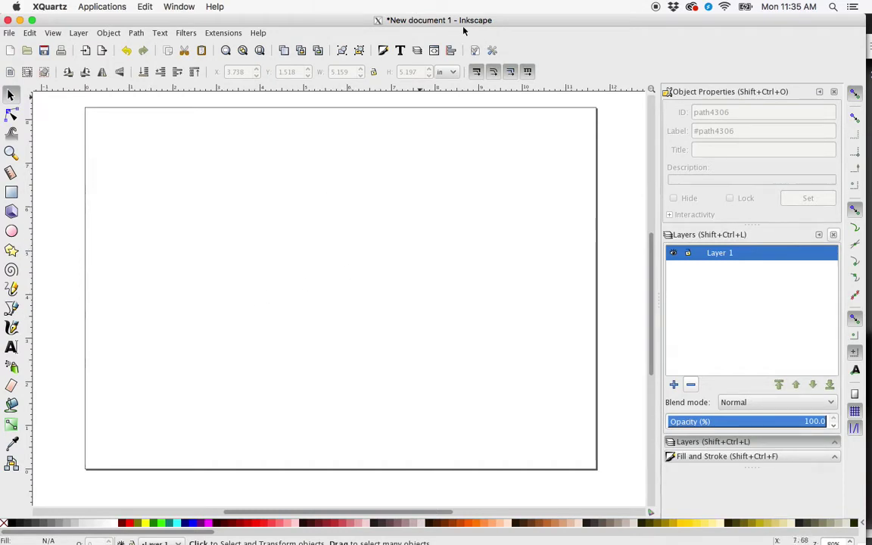
# Paste the apple photo back in with Edit > Paste and move it to the page centre
pyautogui.moveTo(474, 19)
pyautogui.mouseDown()
pyautogui.moveTo(488, 21)
pyautogui.moveTo(477, 15)
pyautogui.mouseUp()
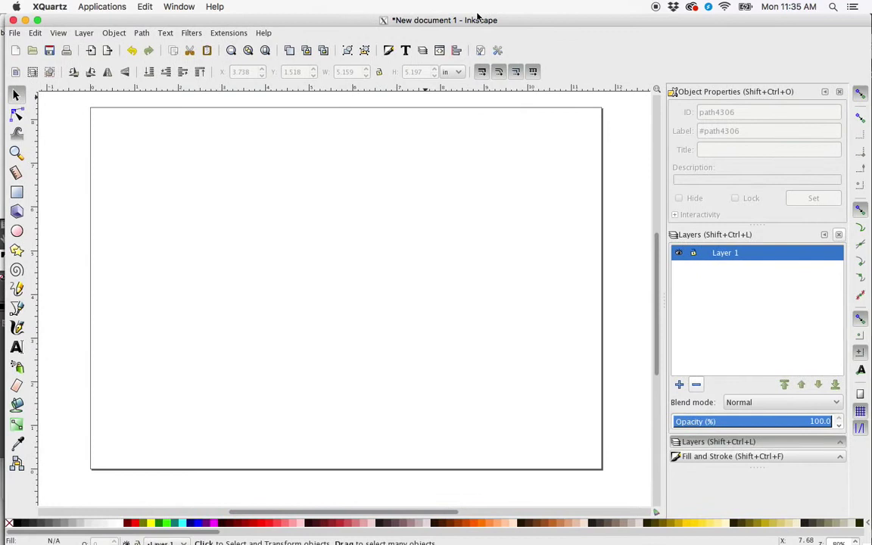
pyautogui.click(34, 33)
pyautogui.click(47, 113)
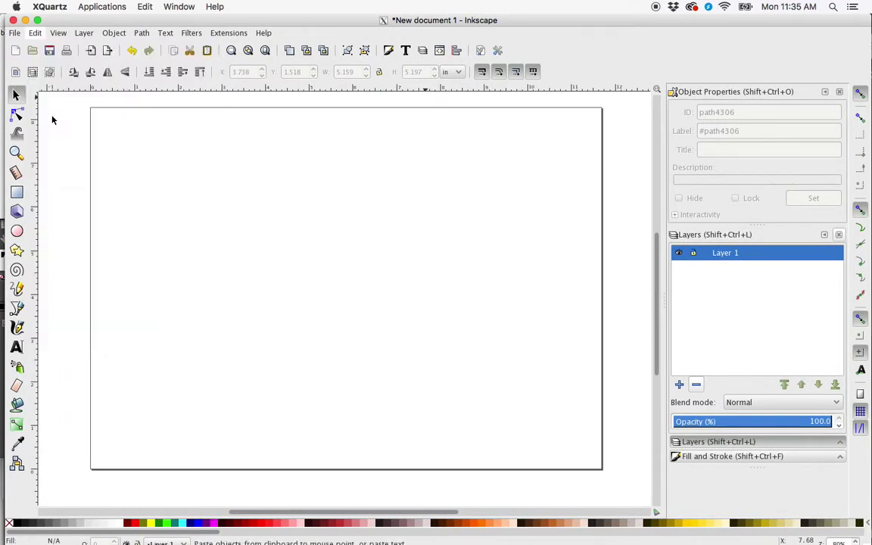
pyautogui.moveTo(204, 229); pyautogui.dragTo(409, 340)
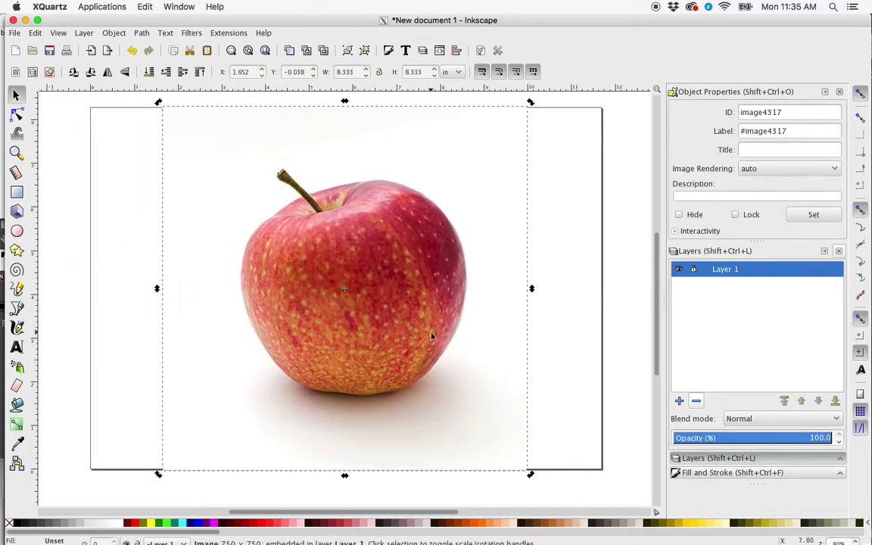
pyautogui.click(87, 33)
# In the Layers panel, rename Layer 1 to 'template' and lock it
pyautogui.click(110, 271)
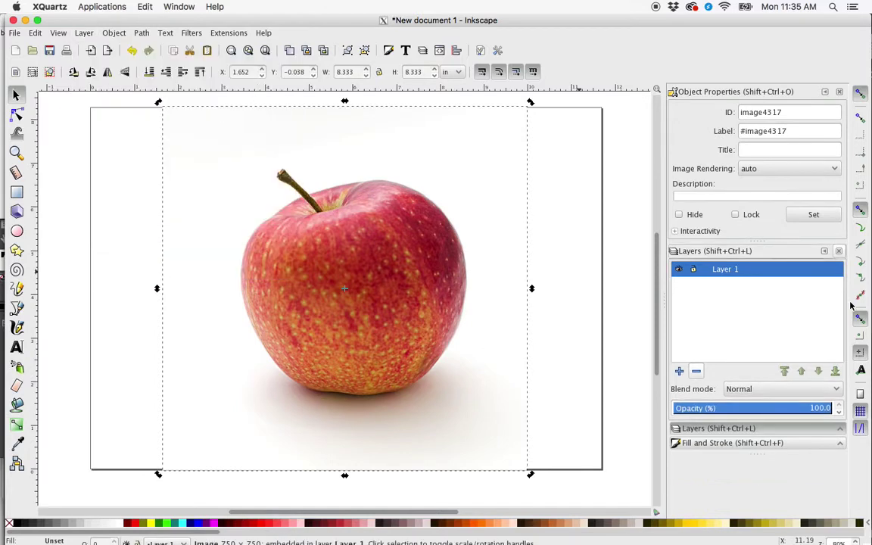
pyautogui.click(397, 268)
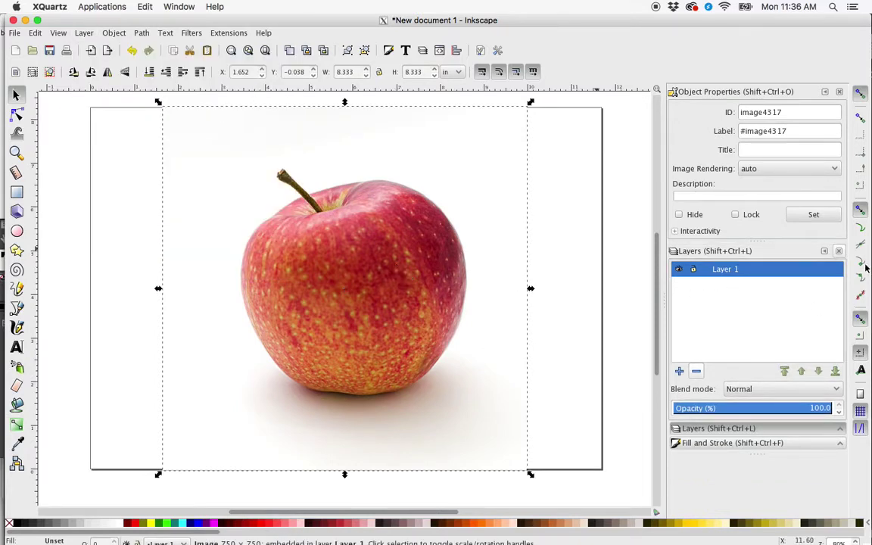
pyautogui.click(681, 270)
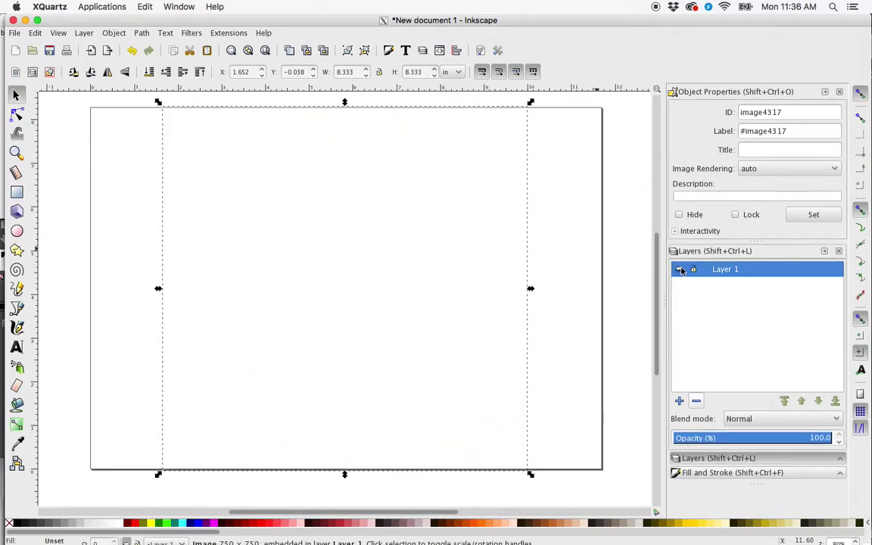
pyautogui.click(680, 270)
pyautogui.click(681, 270)
pyautogui.click(680, 270)
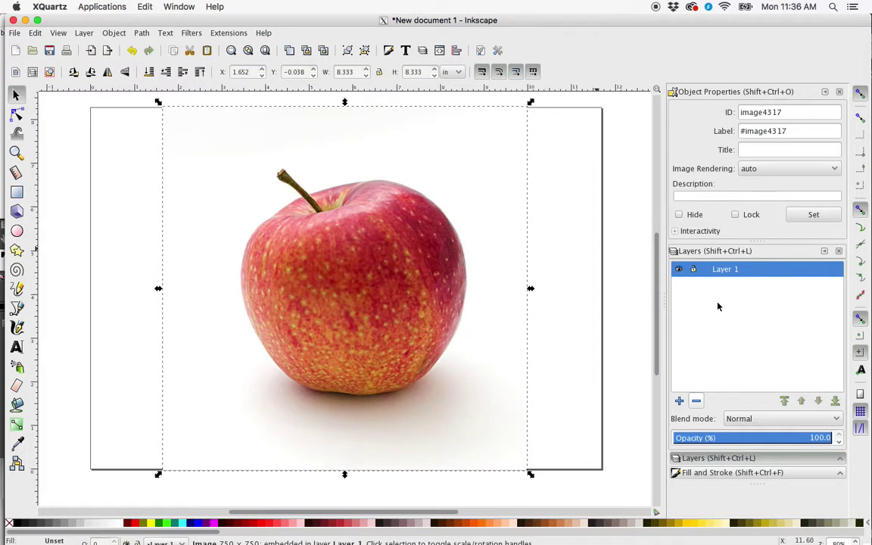
pyautogui.doubleClick(739, 270)
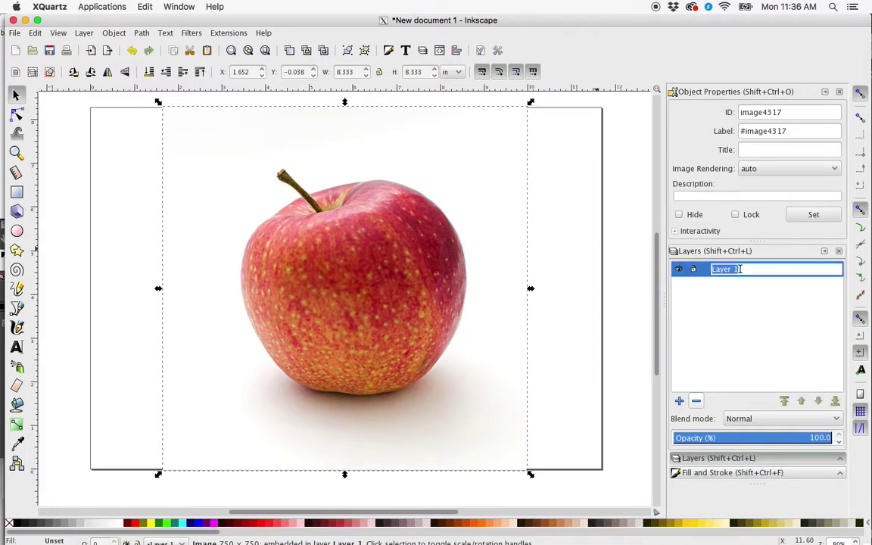
pyautogui.write('template')
pyautogui.click(694, 271)
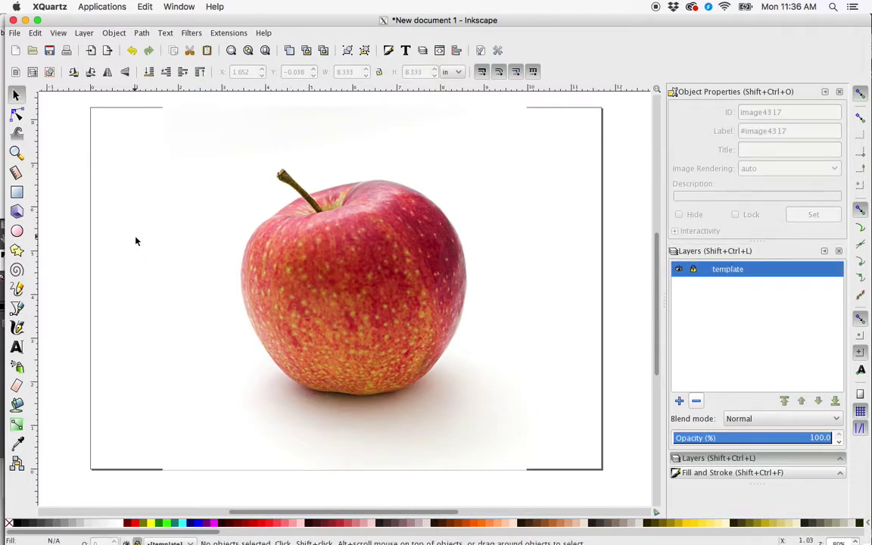
pyautogui.hotkey('ctrl', 'd')
pyautogui.hotkey('ctrl', 'd')
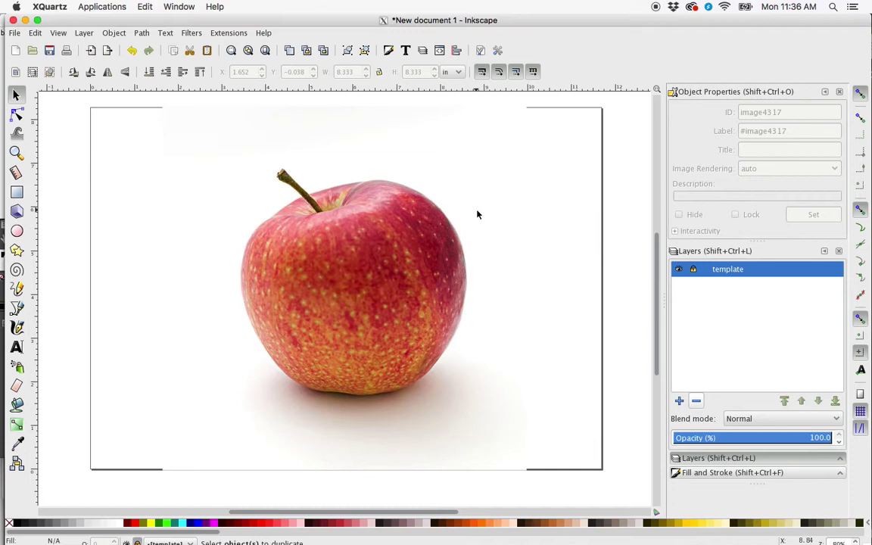
# Add a new layer named 'drawing' above the template layer
pyautogui.click(676, 401)
pyautogui.write('draw')
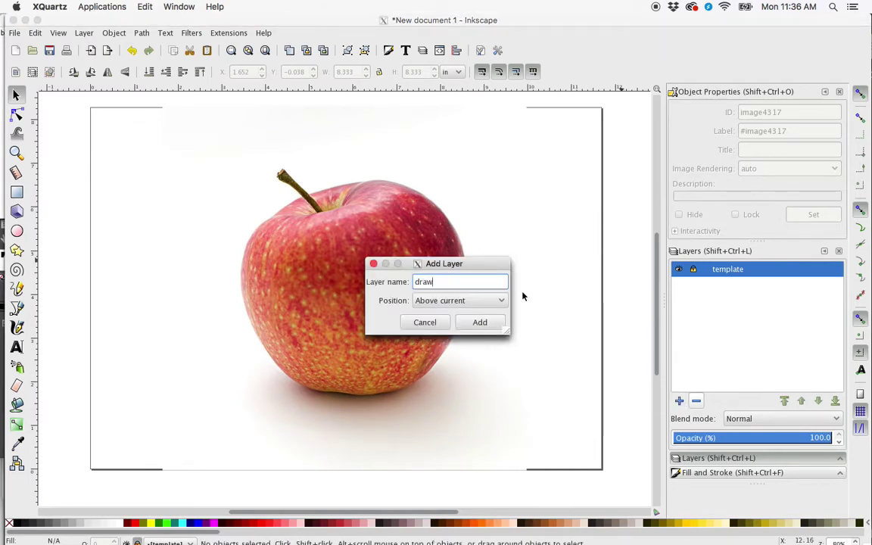
pyautogui.write('ing')
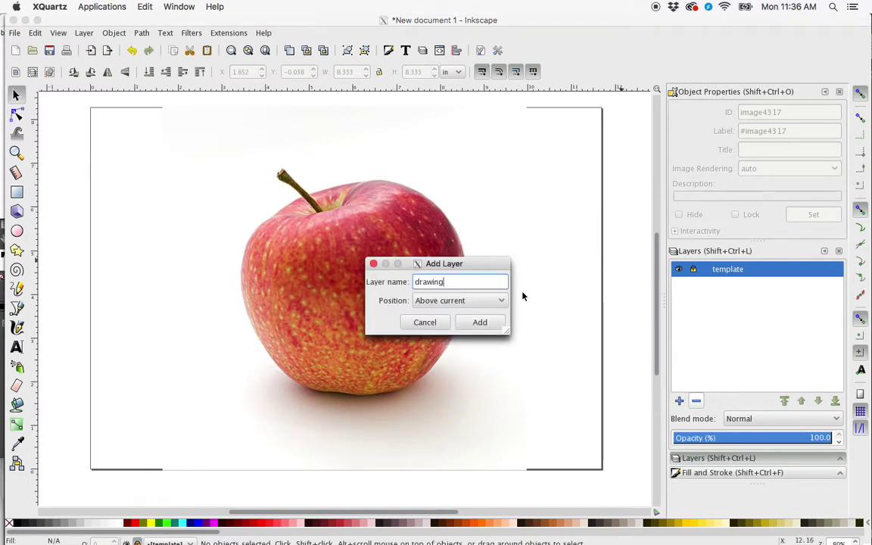
pyautogui.click(480, 322)
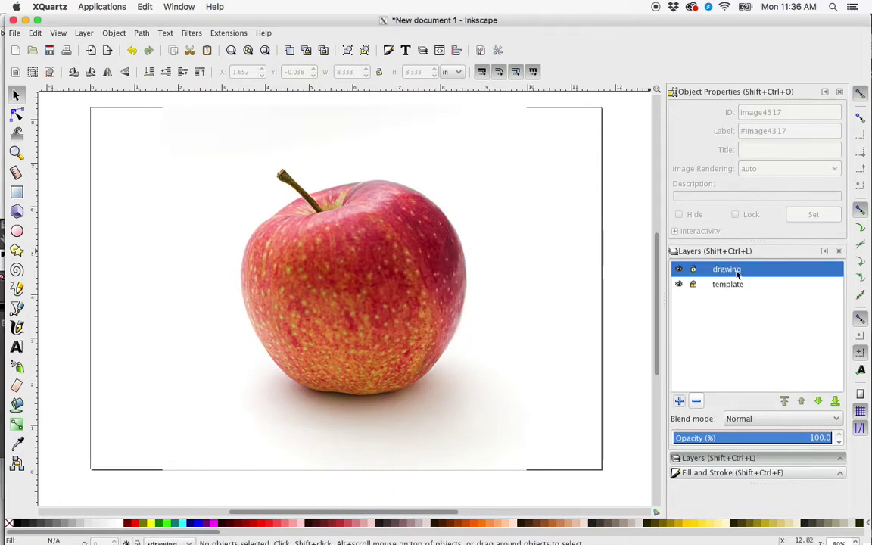
# Draw a closed Bezier curve around the apple's edge, starting and ending at the stem
pyautogui.click(19, 308)
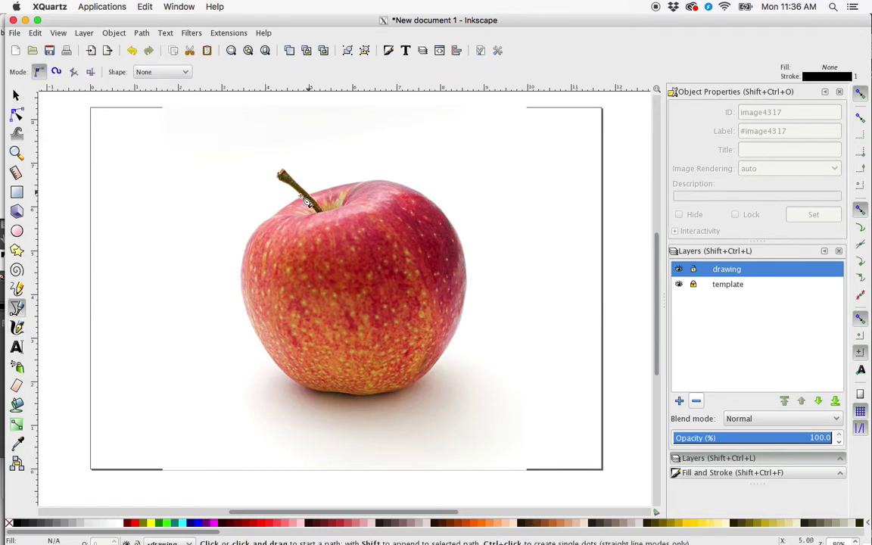
pyautogui.moveTo(303, 196); pyautogui.dragTo(304, 172)
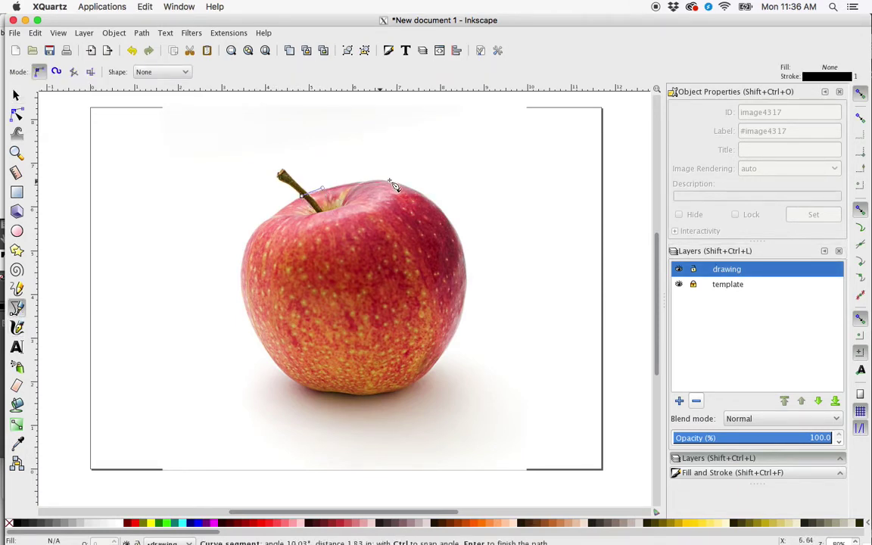
pyautogui.moveTo(423, 194); pyautogui.dragTo(460, 226)
pyautogui.moveTo(441, 363); pyautogui.dragTo(342, 401)
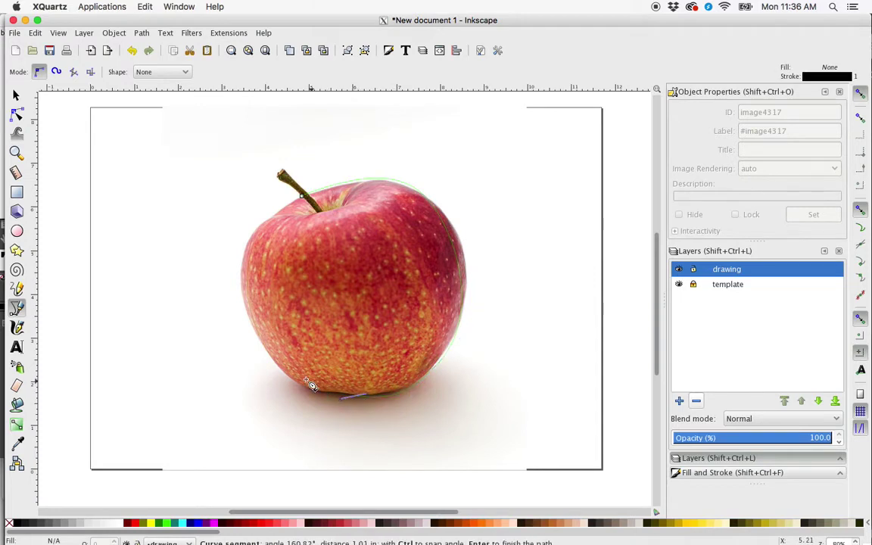
pyautogui.moveTo(285, 376); pyautogui.dragTo(273, 364)
pyautogui.moveTo(243, 279); pyautogui.dragTo(246, 245)
pyautogui.moveTo(302, 195); pyautogui.dragTo(355, 174)
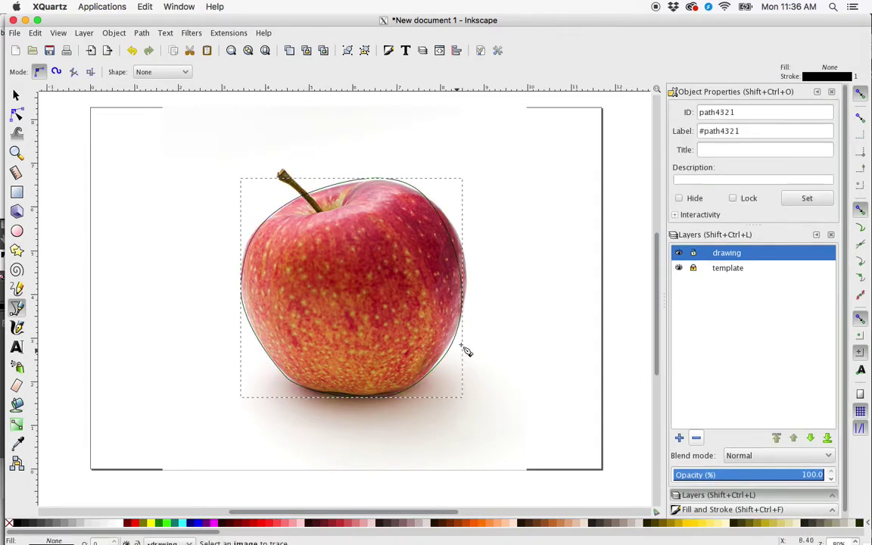
# In Fill and Stroke, remove the apple shape's stroke and give it a flat colour fill
pyautogui.click(730, 508)
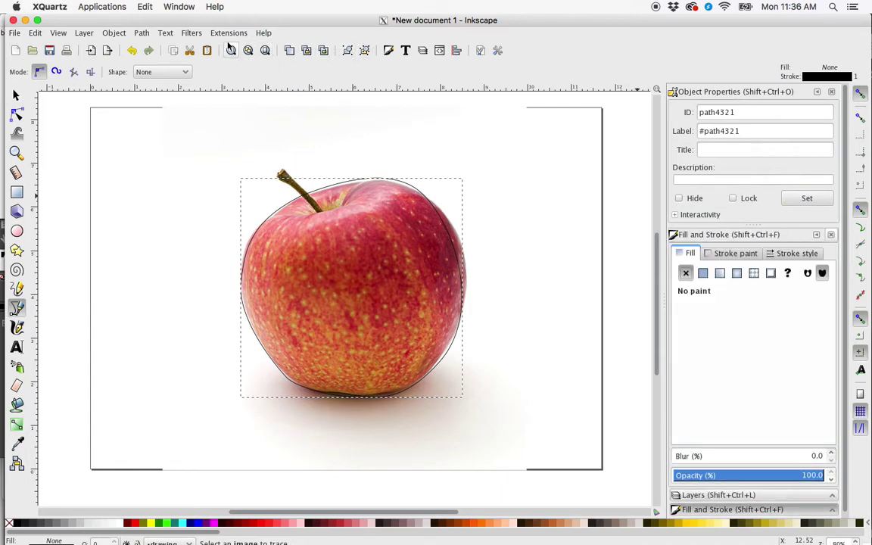
pyautogui.click(144, 32)
pyautogui.moveTo(122, 38)
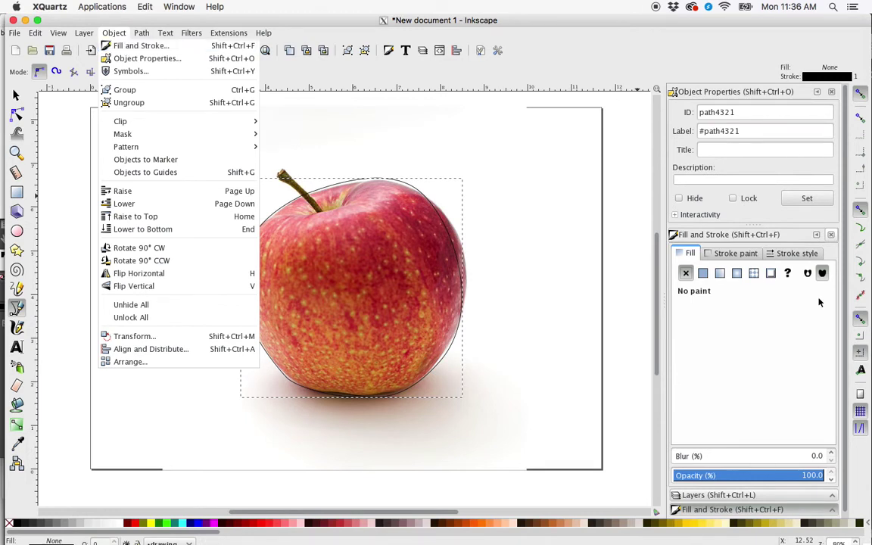
pyautogui.click(768, 308)
pyautogui.click(725, 253)
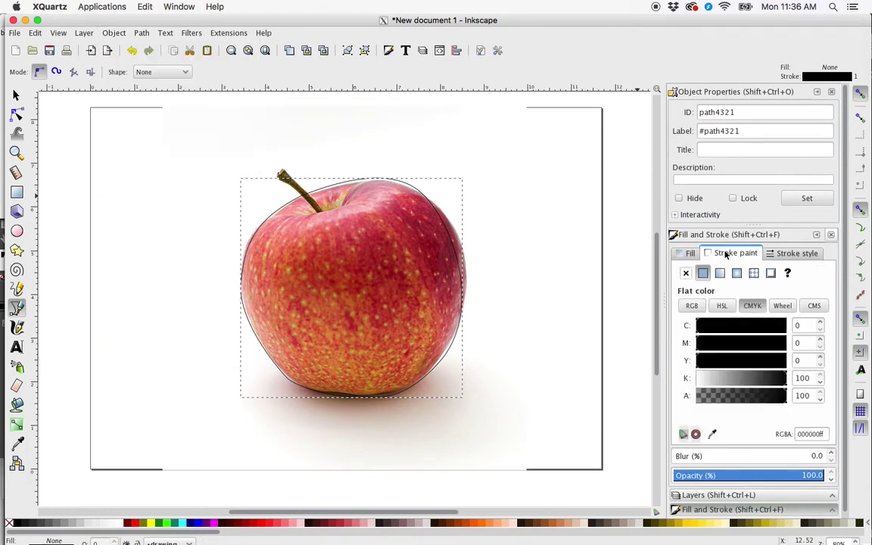
pyautogui.click(687, 273)
pyautogui.click(688, 253)
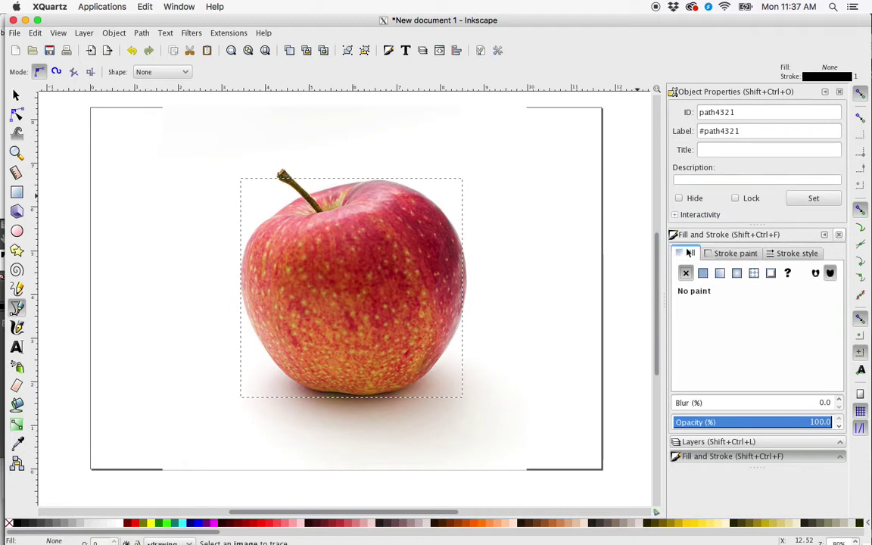
pyautogui.click(702, 273)
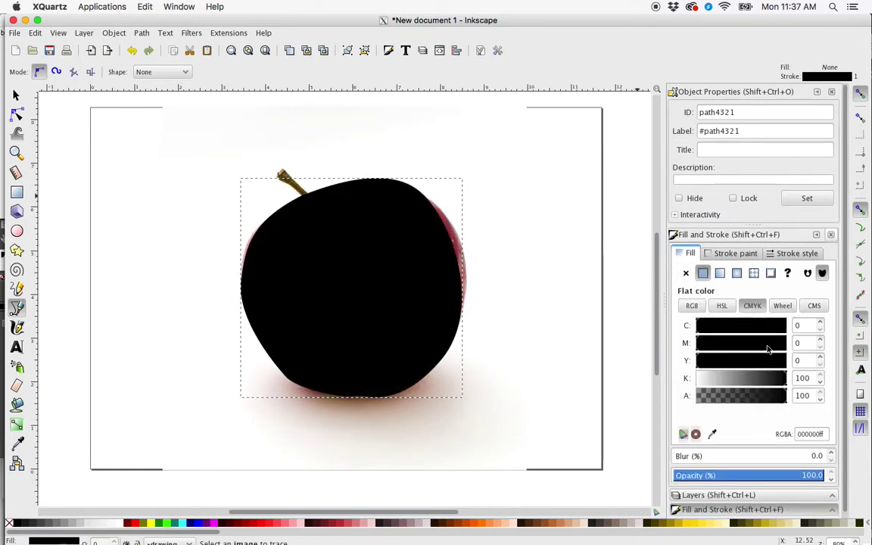
# Set the fill to CMYK 0, 100, 86, 0 for solid red ff0024ff
pyautogui.click(767, 343)
pyautogui.click(733, 381)
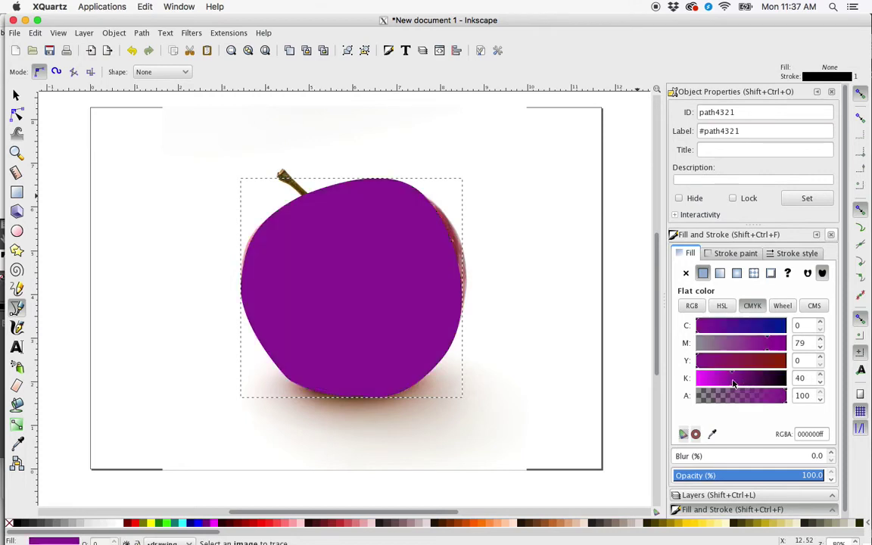
pyautogui.click(724, 327)
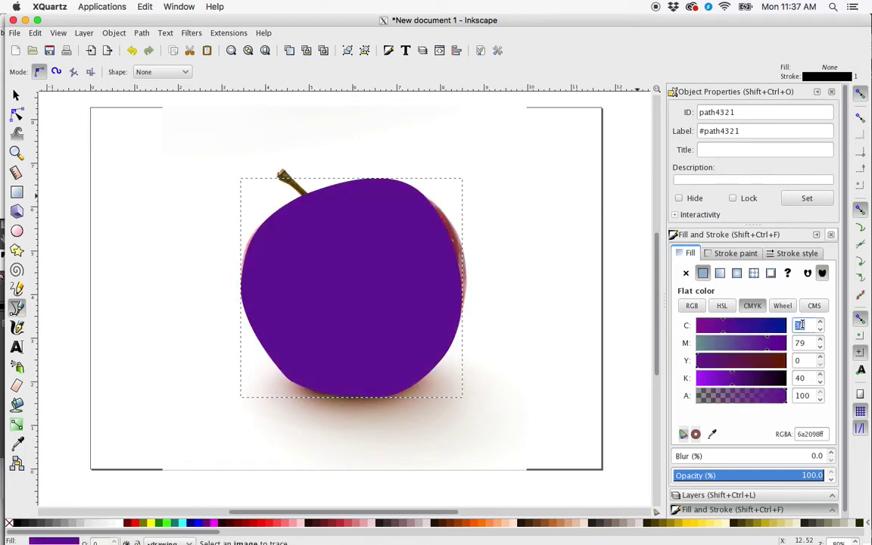
pyautogui.click(798, 325)
pyautogui.write('5')
pyautogui.press('Tab')
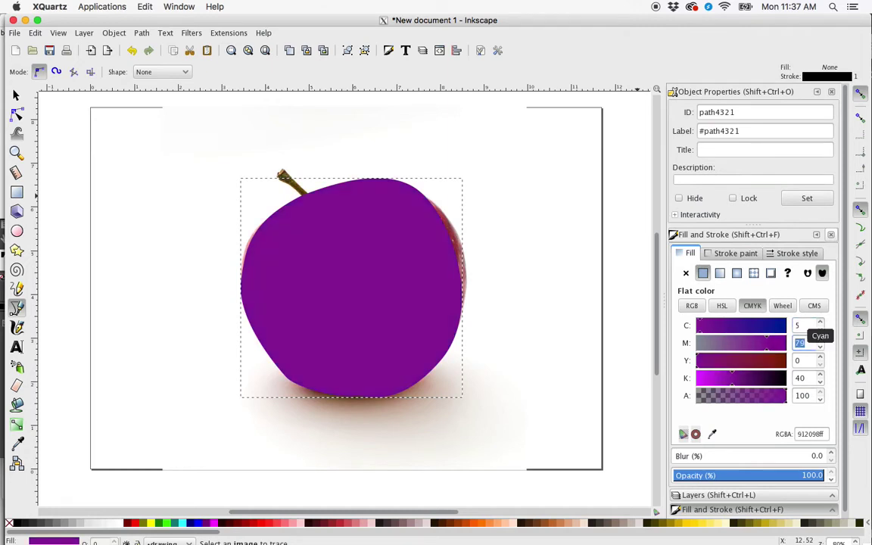
pyautogui.write('100')
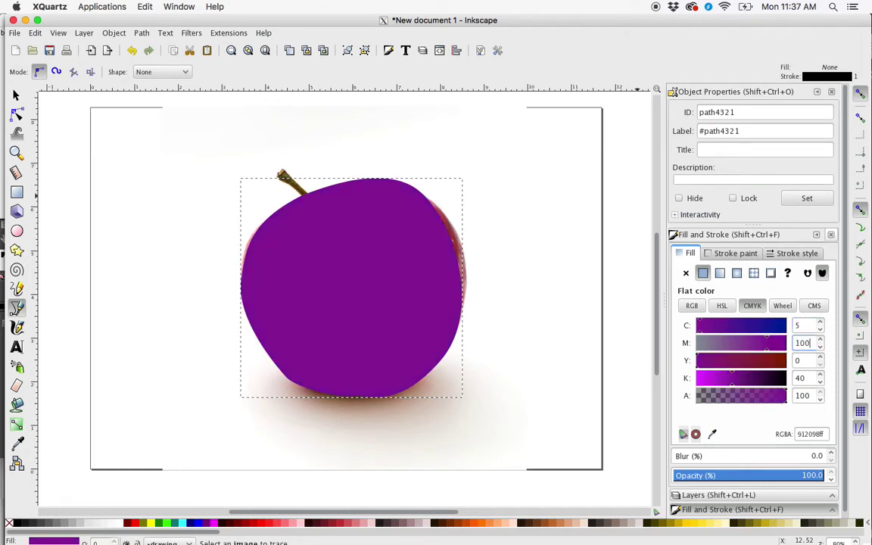
pyautogui.press('Tab')
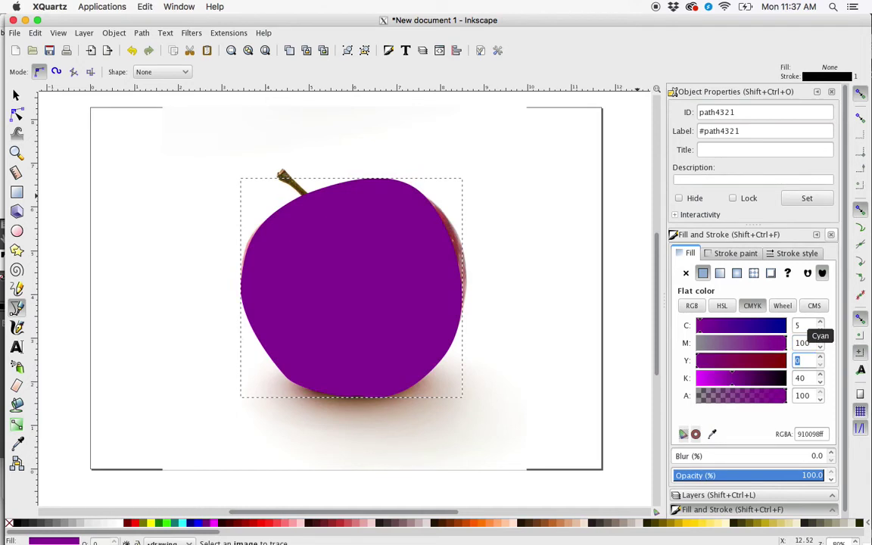
pyautogui.write('40')
pyautogui.press('Tab')
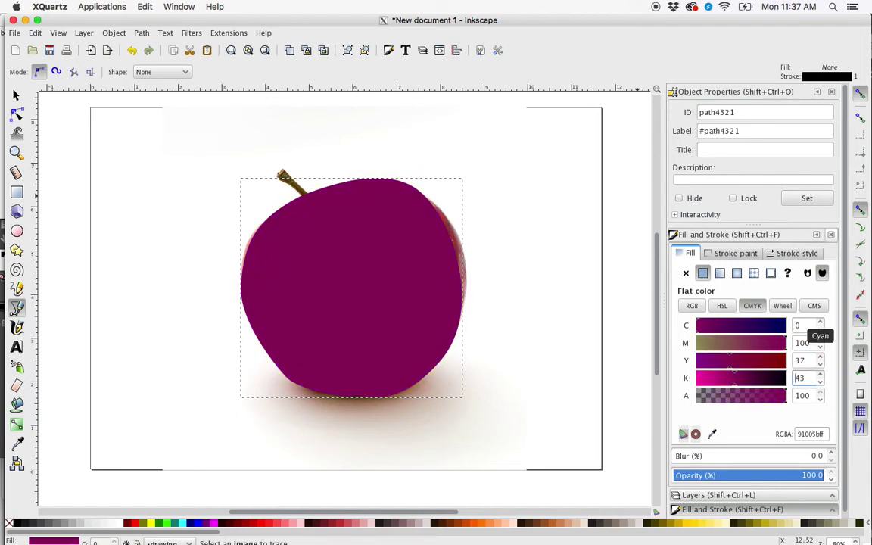
pyautogui.write('0')
pyautogui.press('Tab')
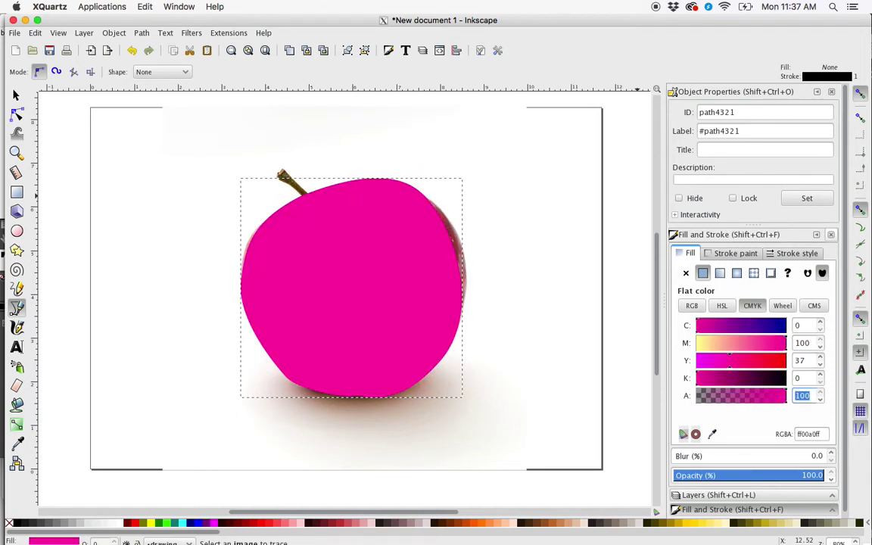
pyautogui.click(773, 361)
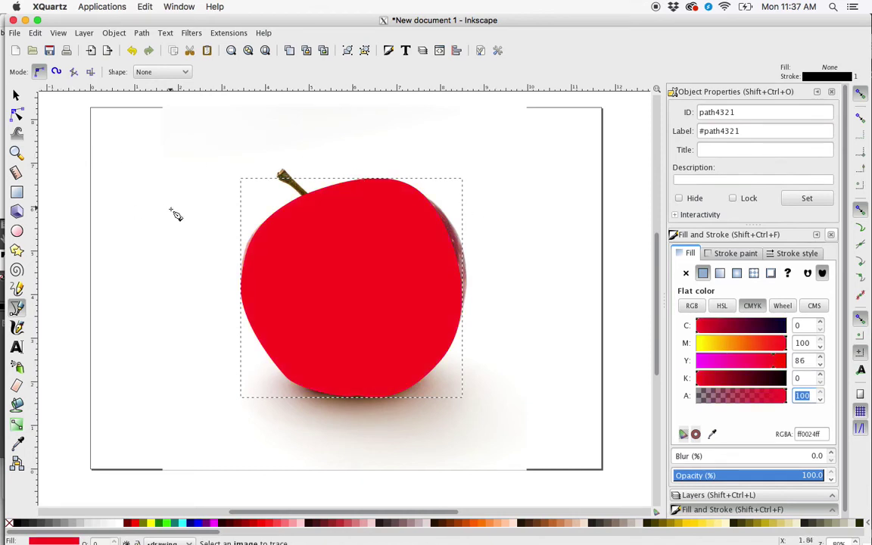
# Deselect the apple and trace a closed, curved stem path over the photo's stem
pyautogui.click(16, 94)
pyautogui.click(100, 160)
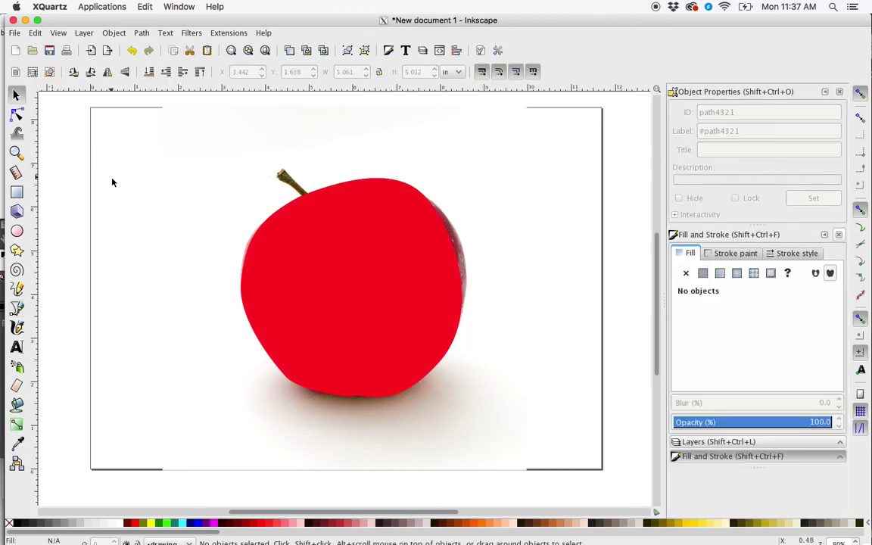
pyautogui.click(16, 309)
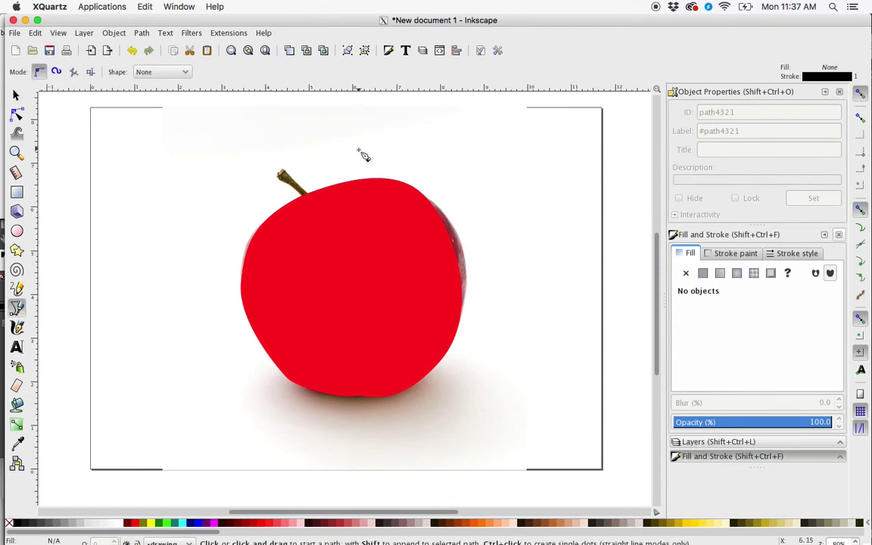
pyautogui.click(277, 174)
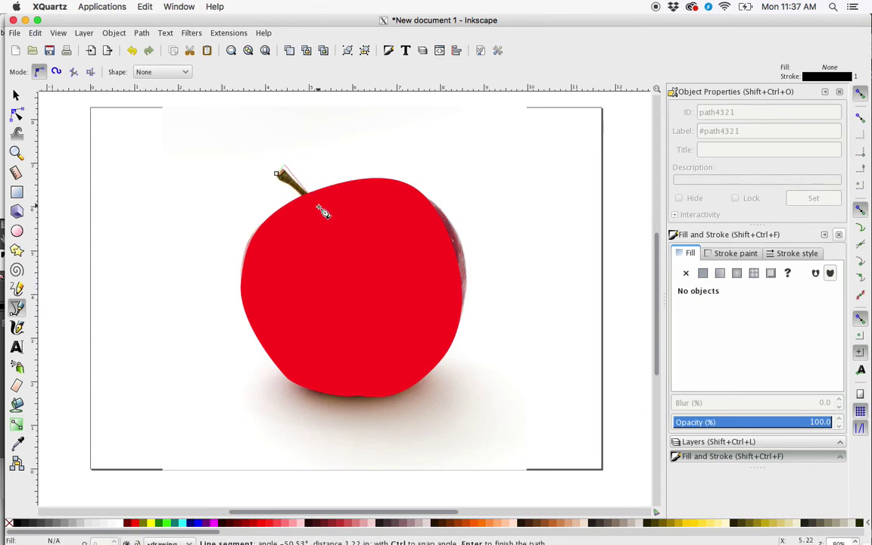
pyautogui.moveTo(323, 213); pyautogui.dragTo(317, 208)
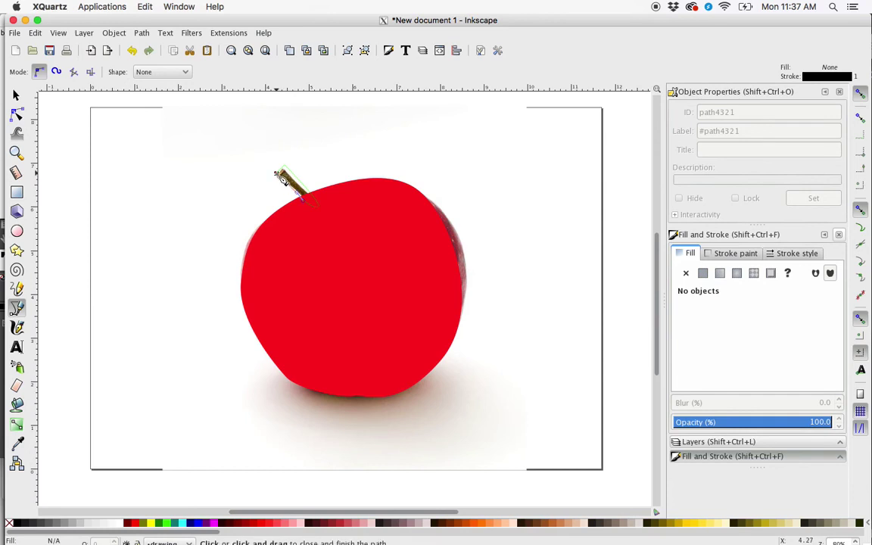
pyautogui.click(280, 176)
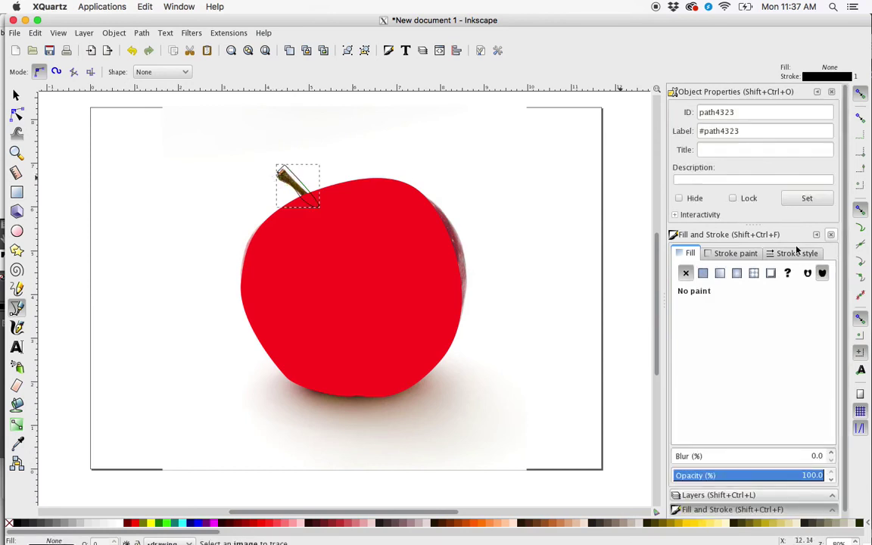
# Fill the stem brown (784421) with no outline, then deselect it
pyautogui.click(723, 254)
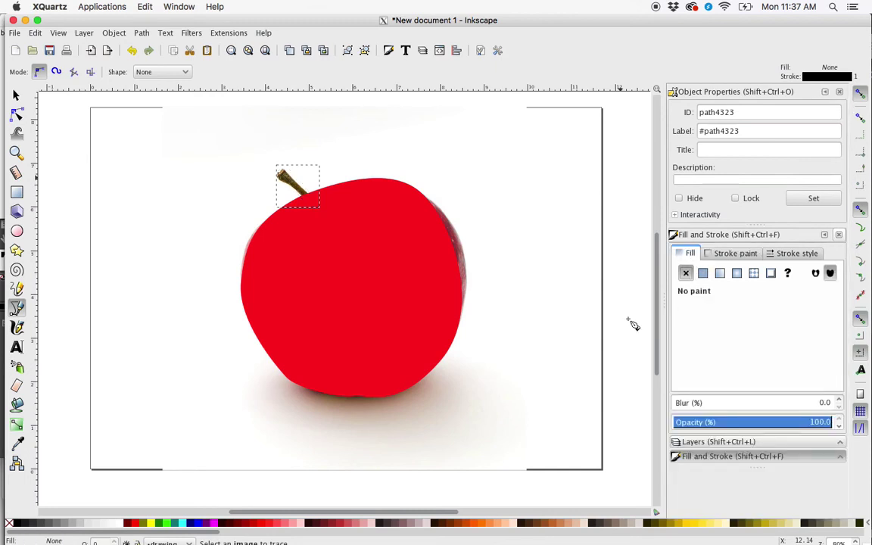
pyautogui.click(535, 522)
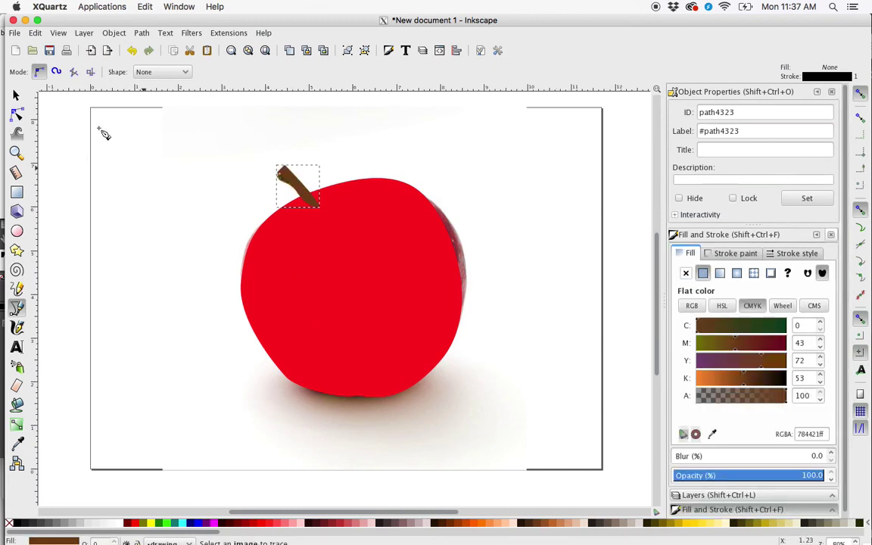
pyautogui.click(16, 94)
pyautogui.click(125, 189)
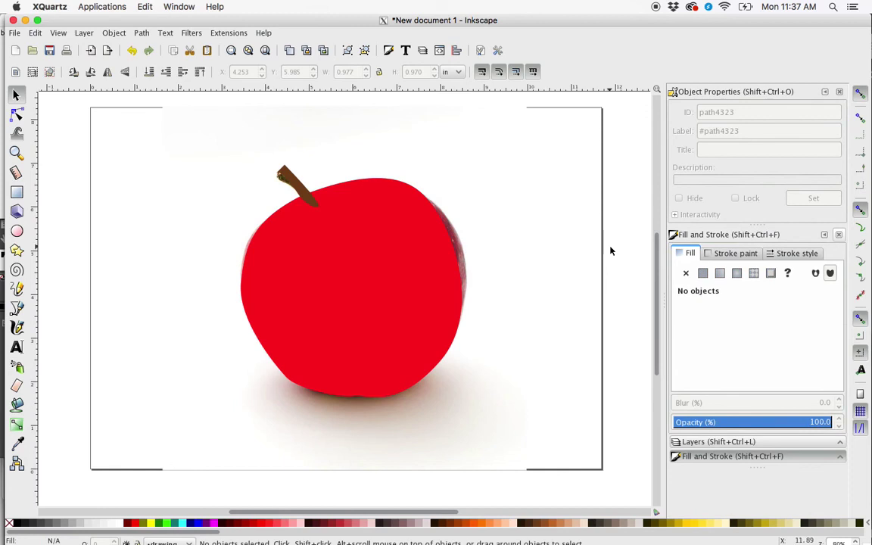
# Select the template apple photo from the Layers panel and delete it
pyautogui.click(726, 443)
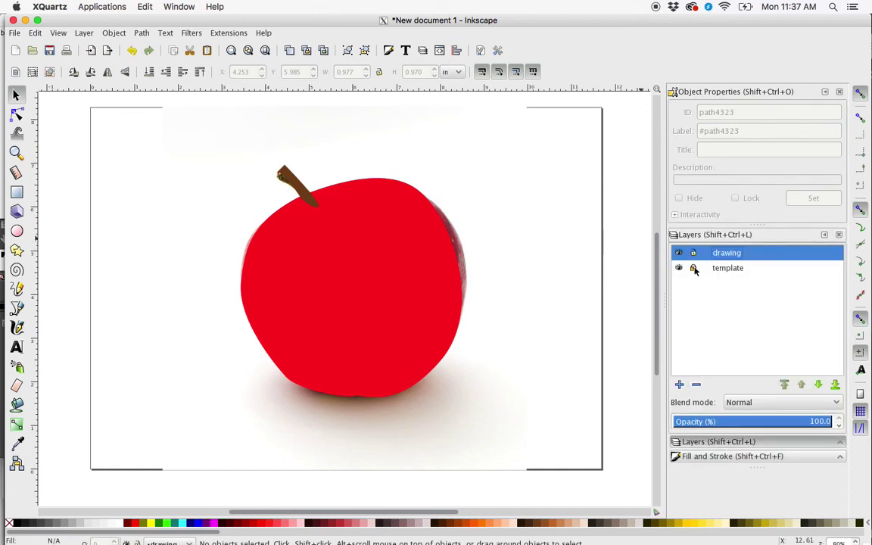
pyautogui.click(480, 206)
pyautogui.press('Delete')
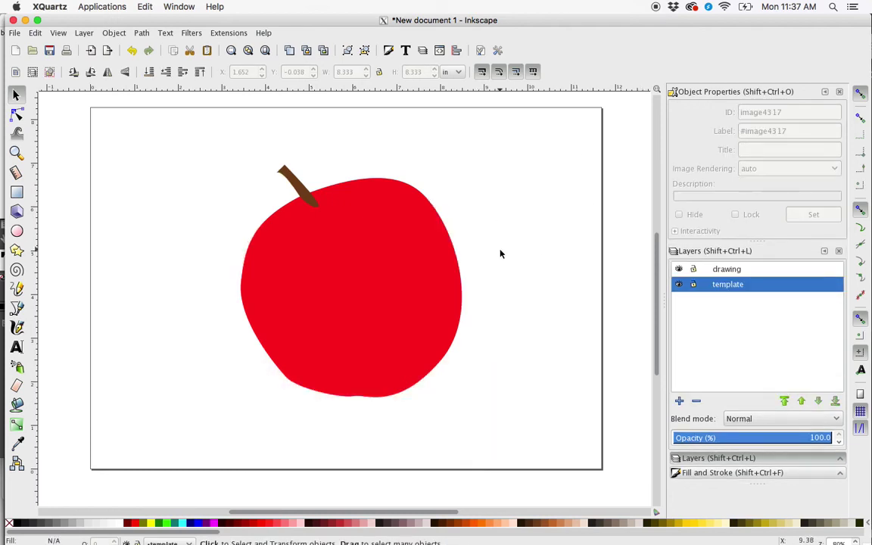